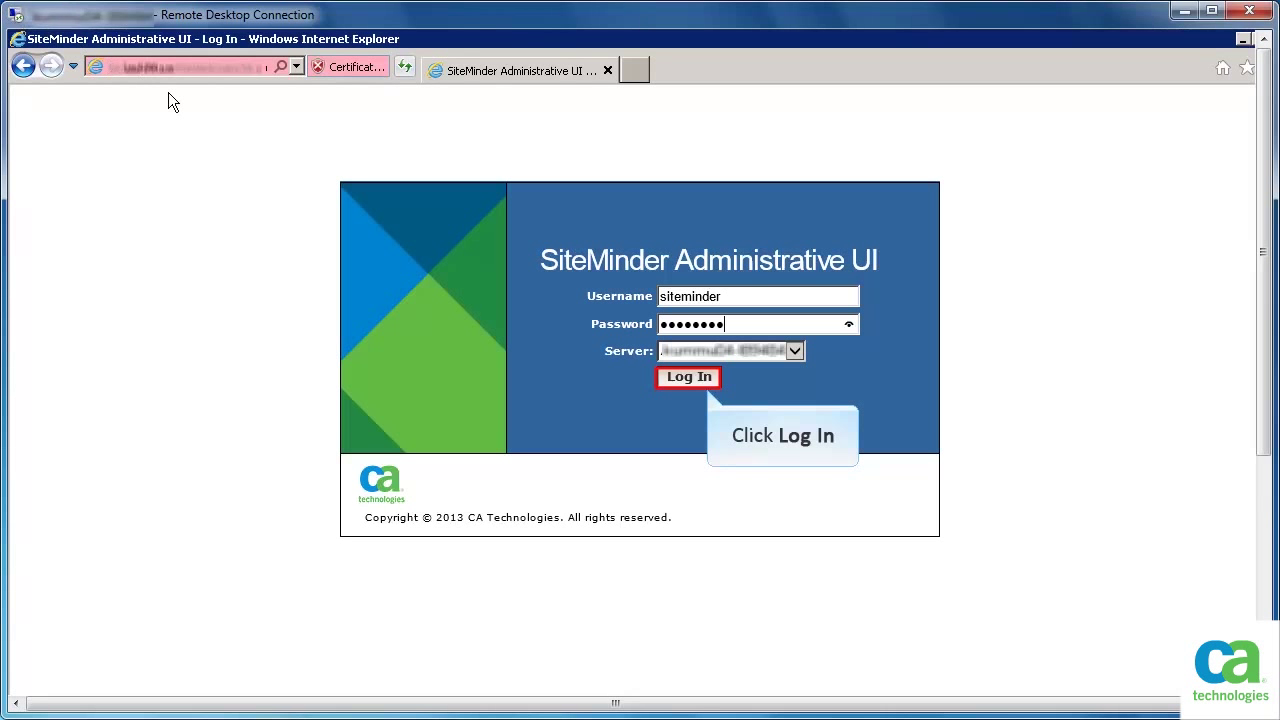
- Log in to the SiteMinder Administrative UI and search the policy domains for names containing GIS
left_click(692, 379)
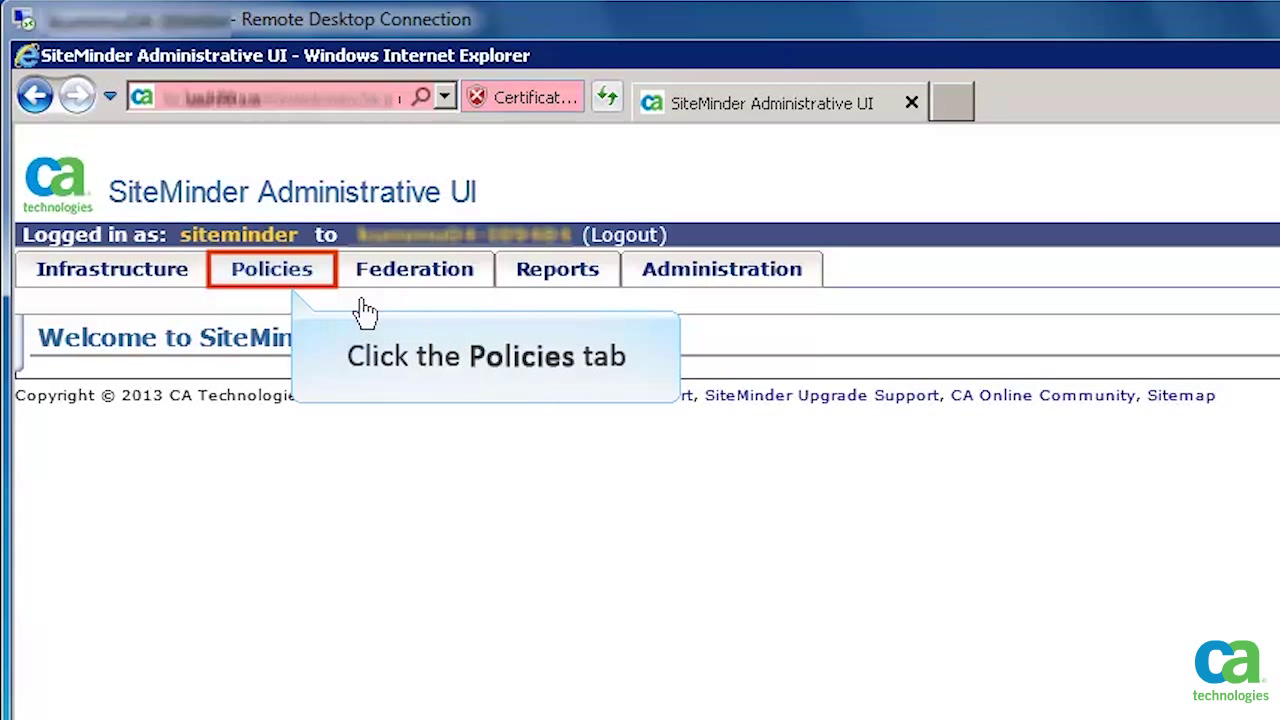
left_click(280, 272)
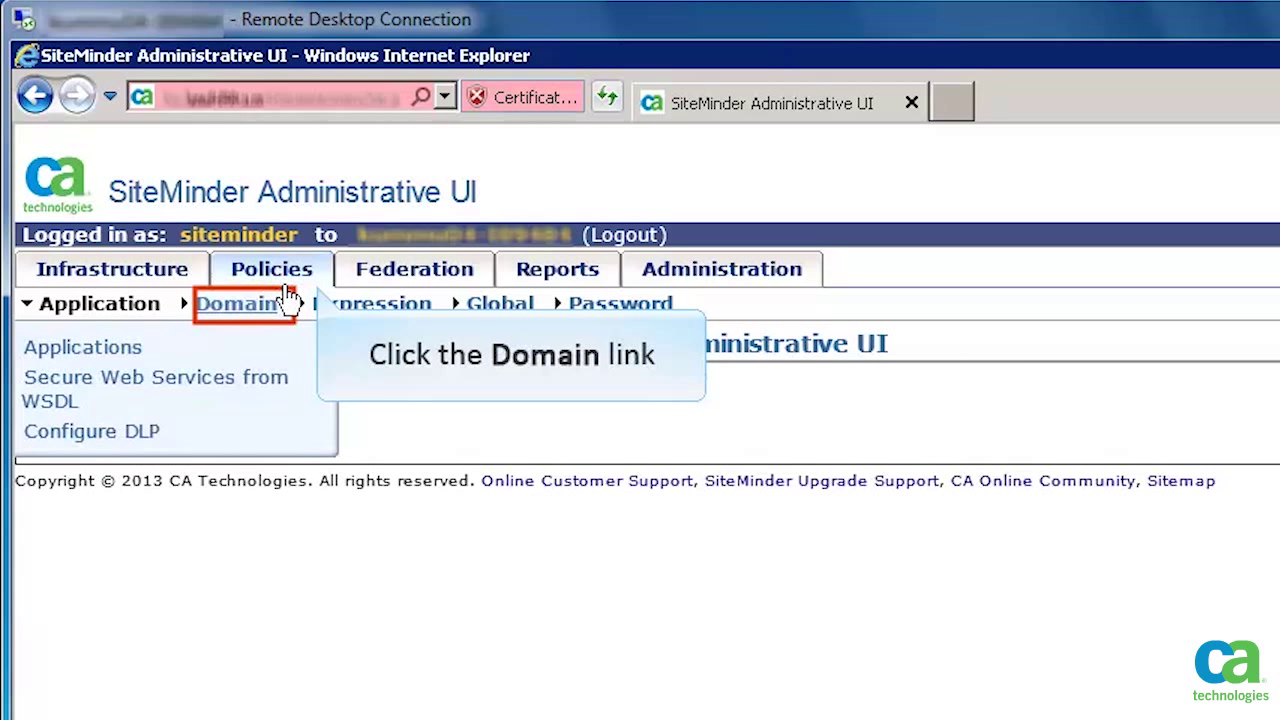
left_click(290, 308)
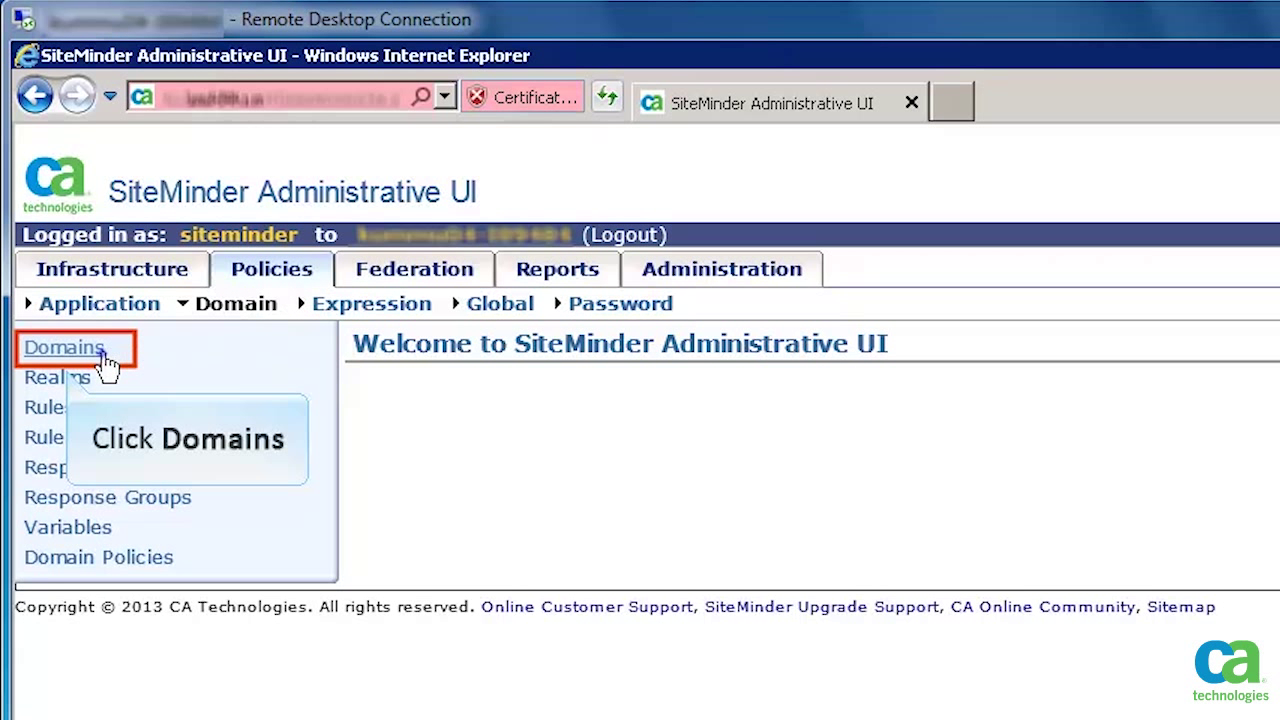
left_click(103, 356)
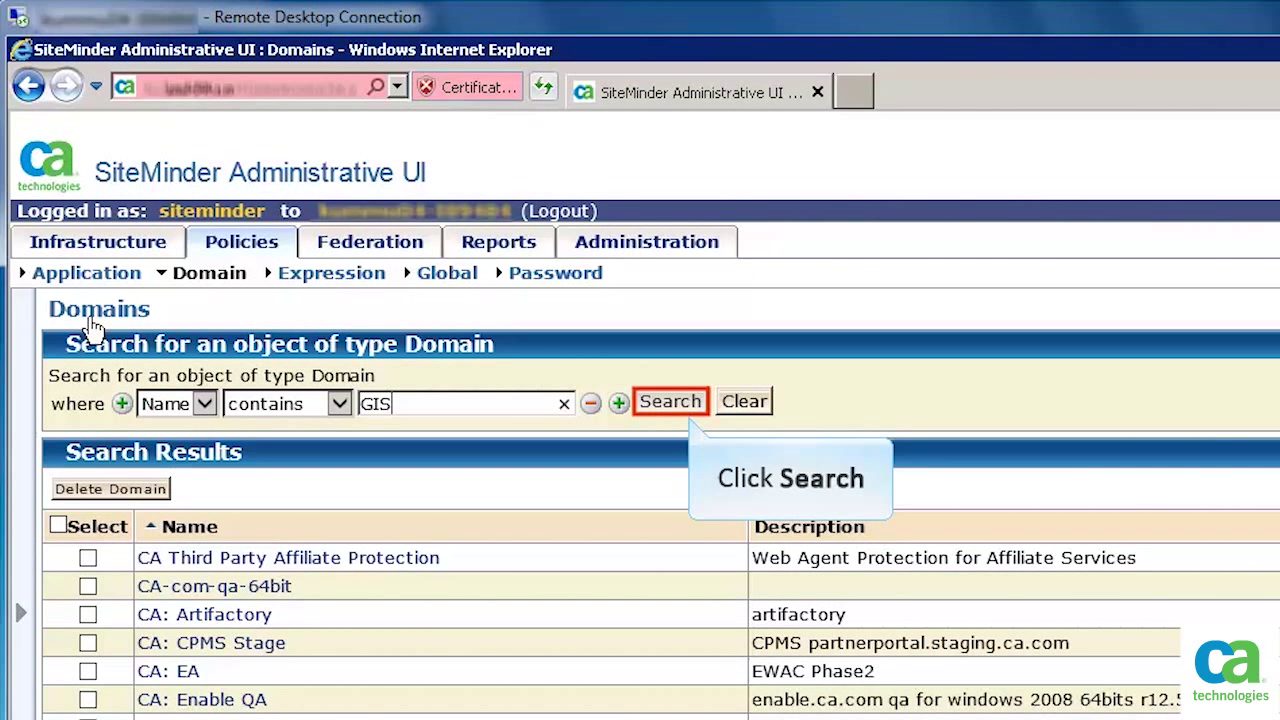
left_click(662, 414)
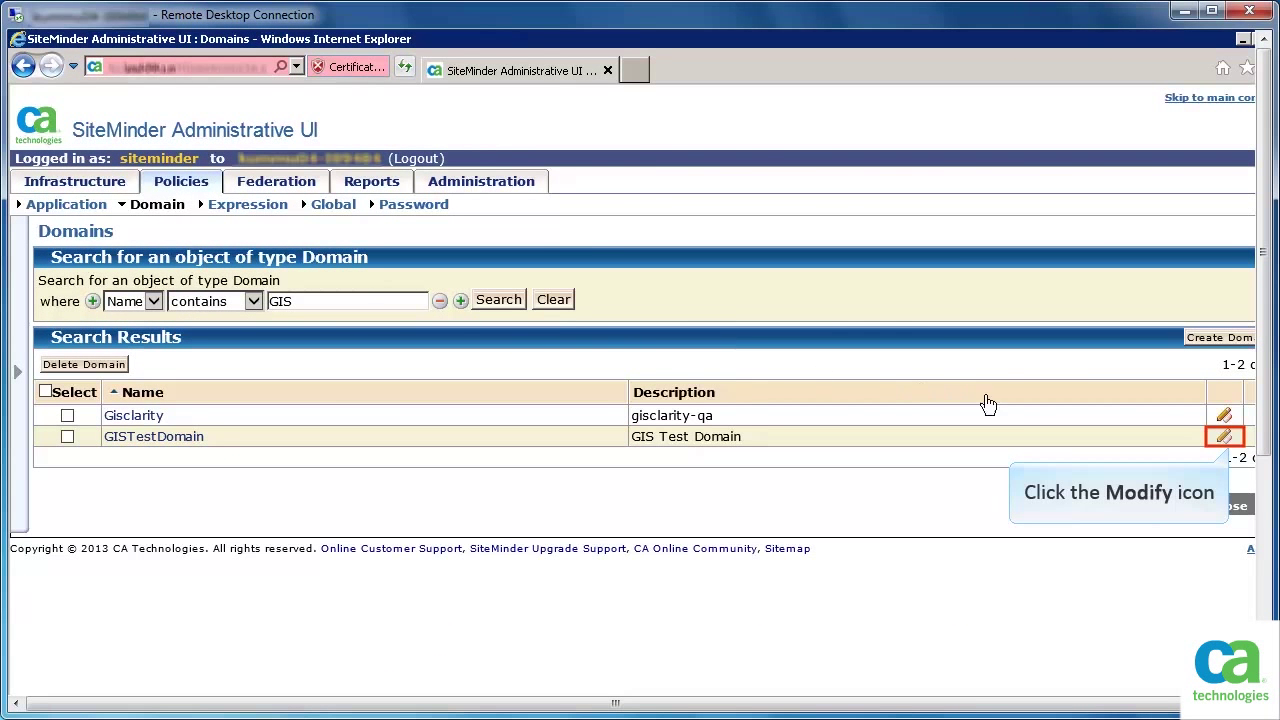
- From GISTestDomain, search the contents of user directory GISTestLocalAD for cn values matching ldapuser*, then leave the directory without saving
left_click(1232, 443)
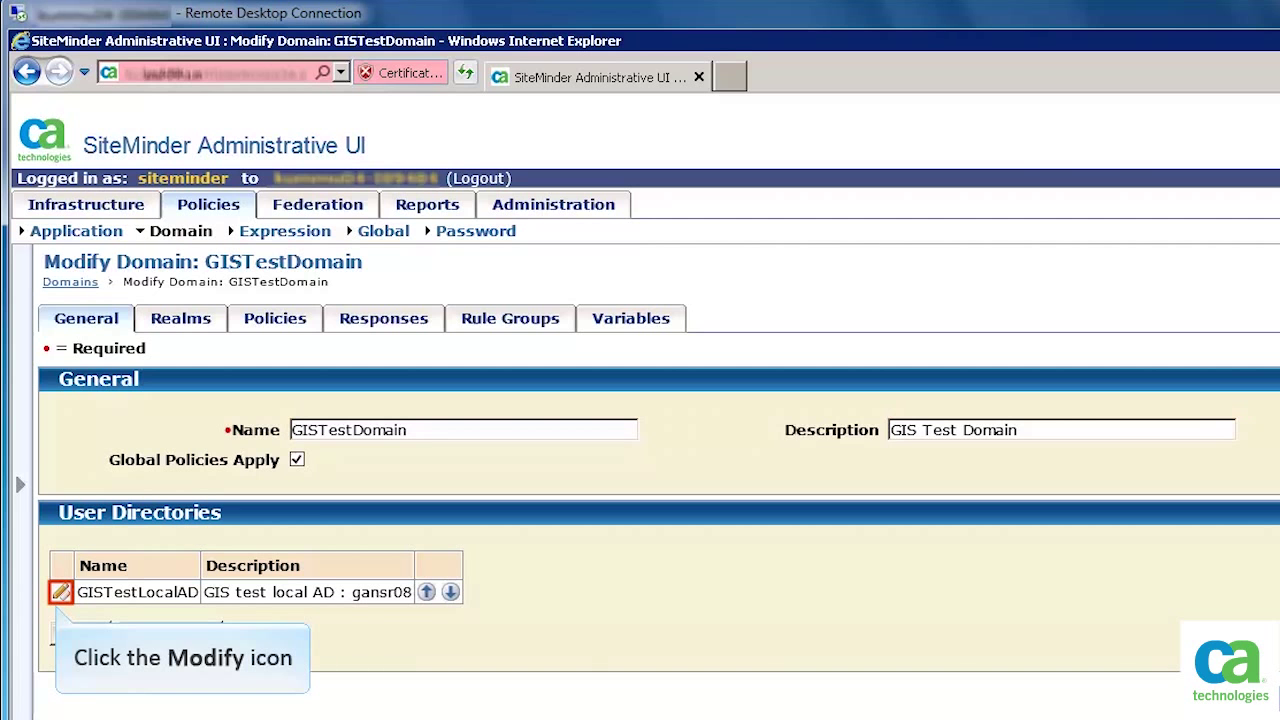
left_click(60, 592)
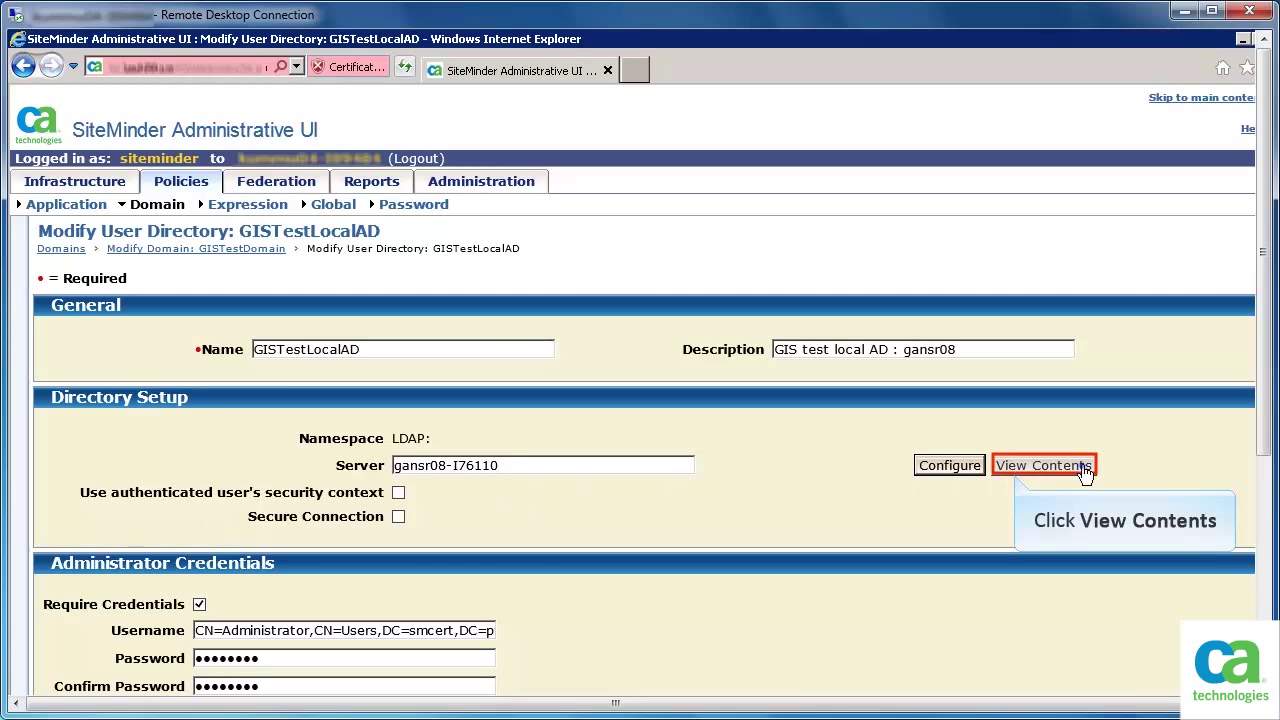
left_click(1043, 466)
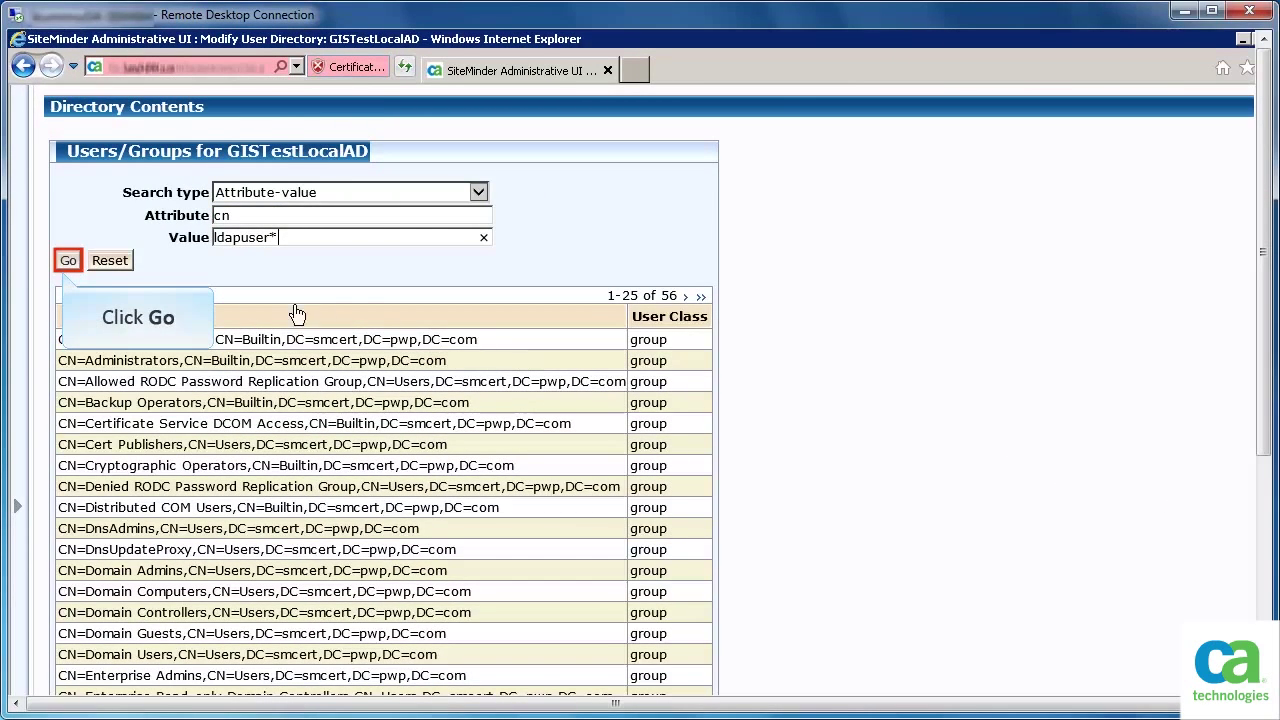
left_click(68, 261)
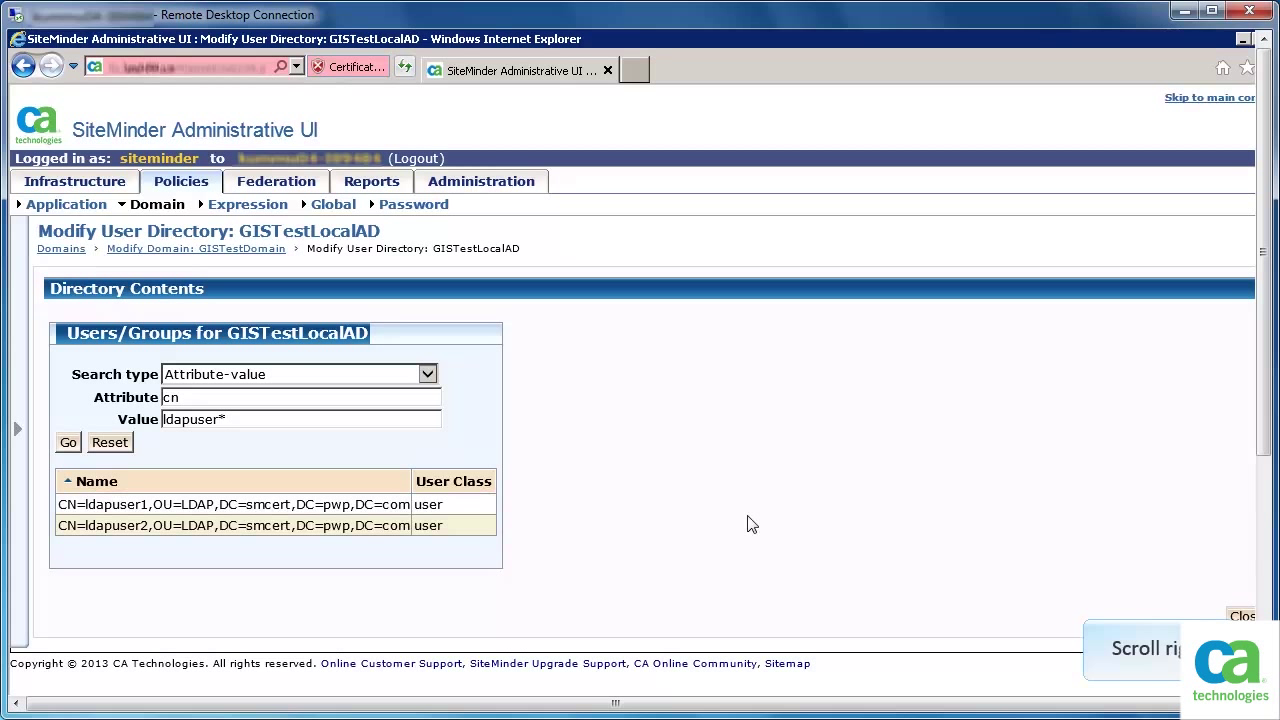
left_click(1170, 703)
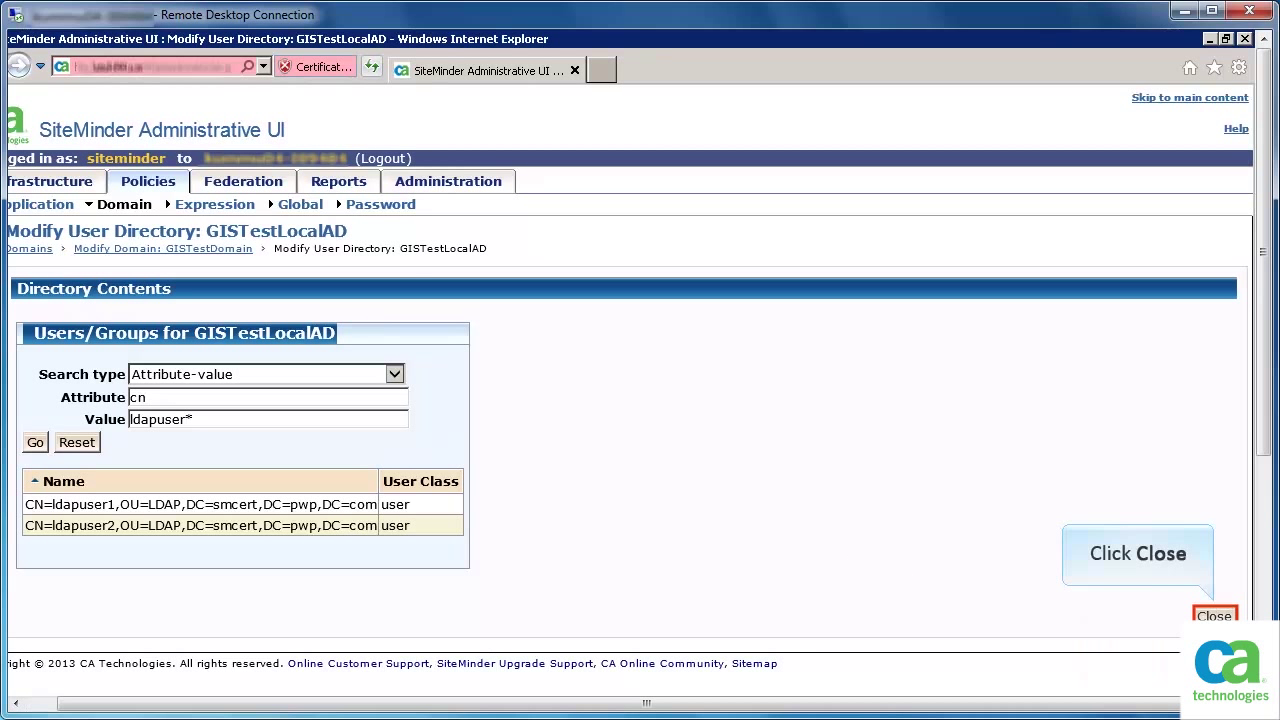
left_click(1213, 616)
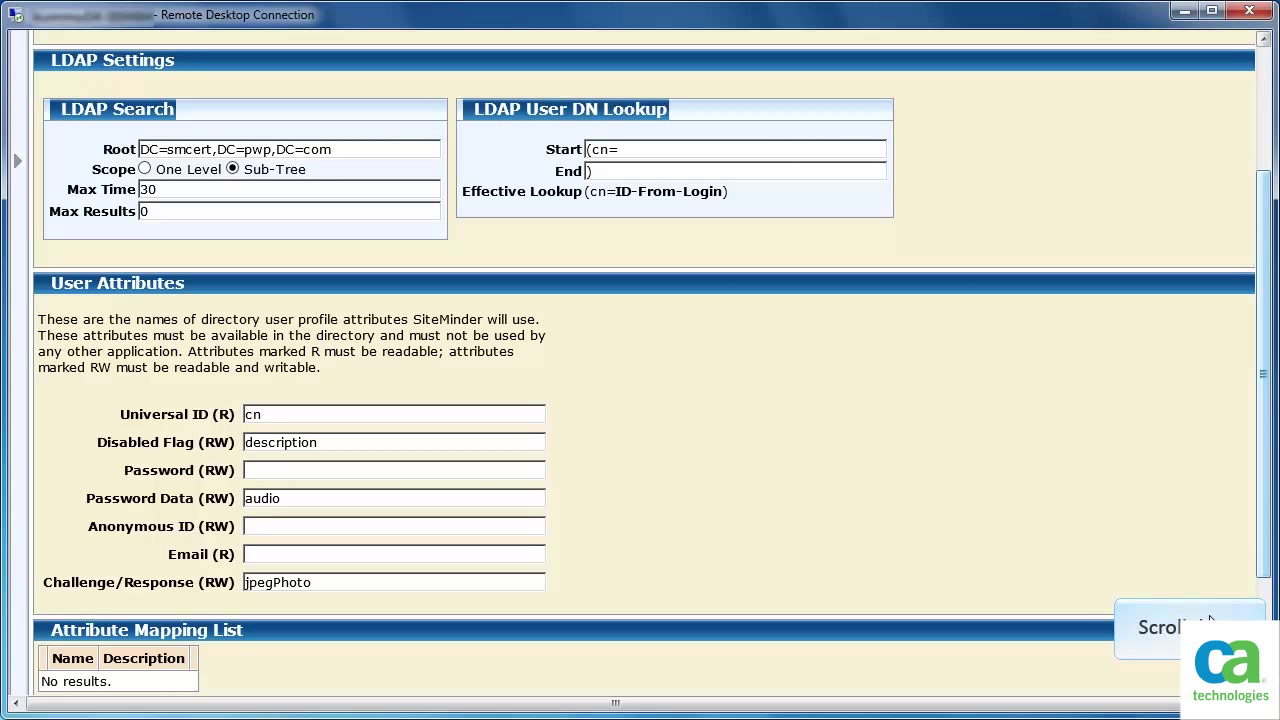
scroll(640, 400, "down", 3)
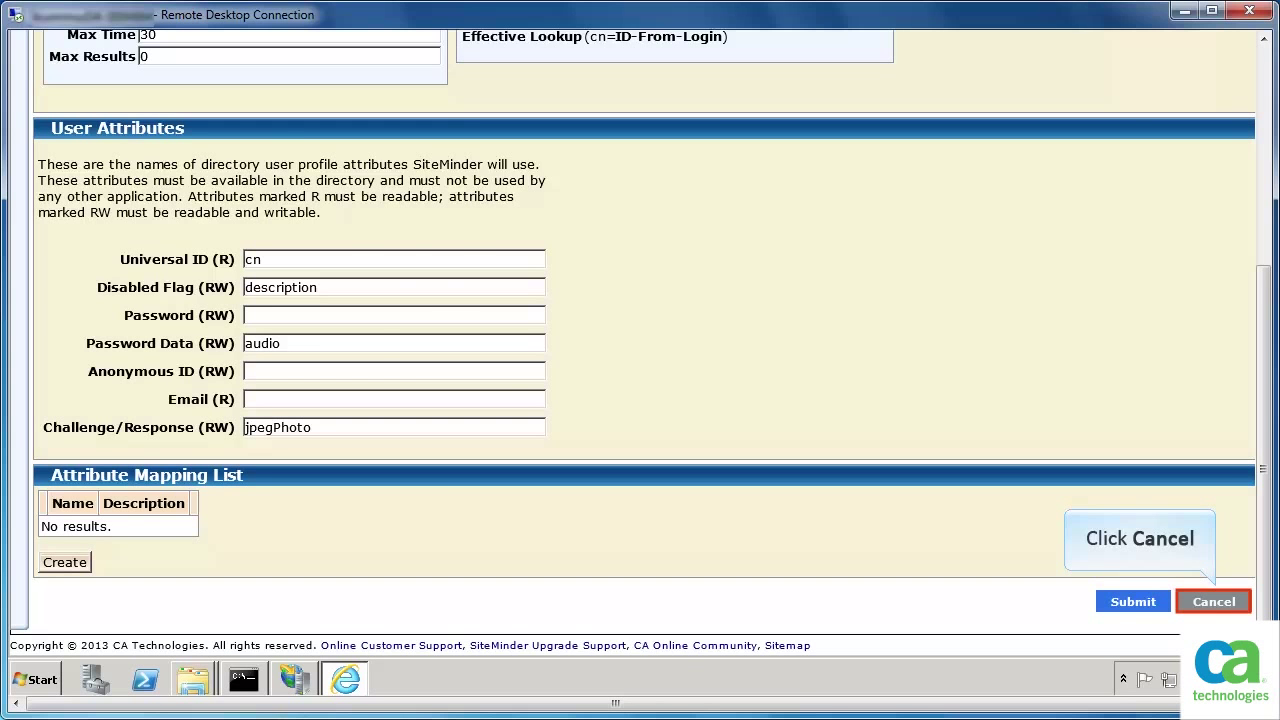
left_click(1212, 602)
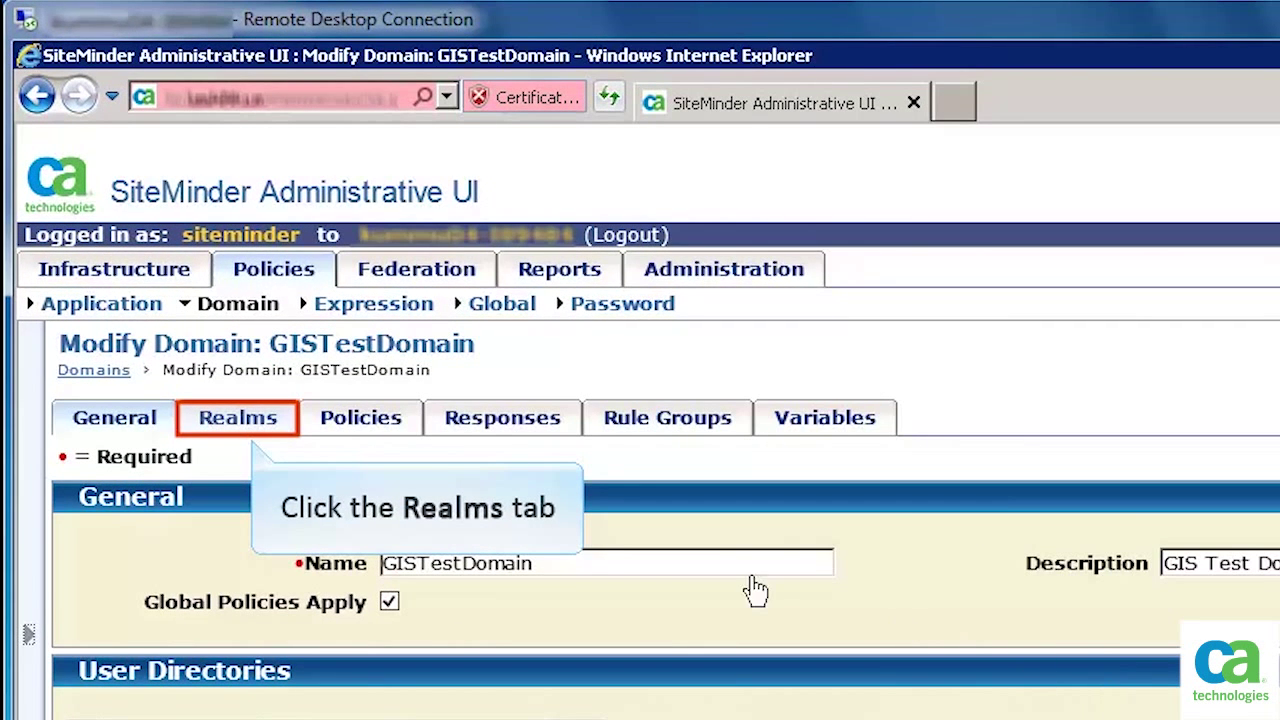
- Review the settings of GISTestDomain's GISTestProtected realm, then leave the realm and the domain without saving
left_click(226, 432)
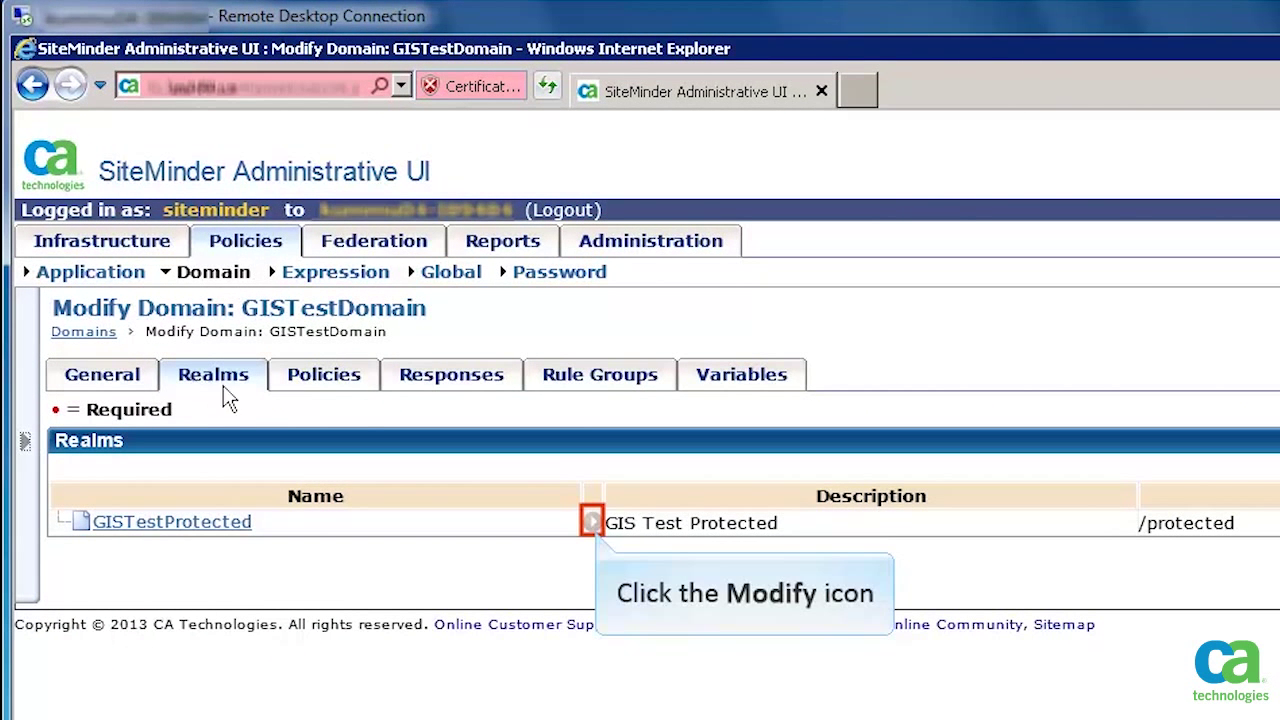
left_click(598, 523)
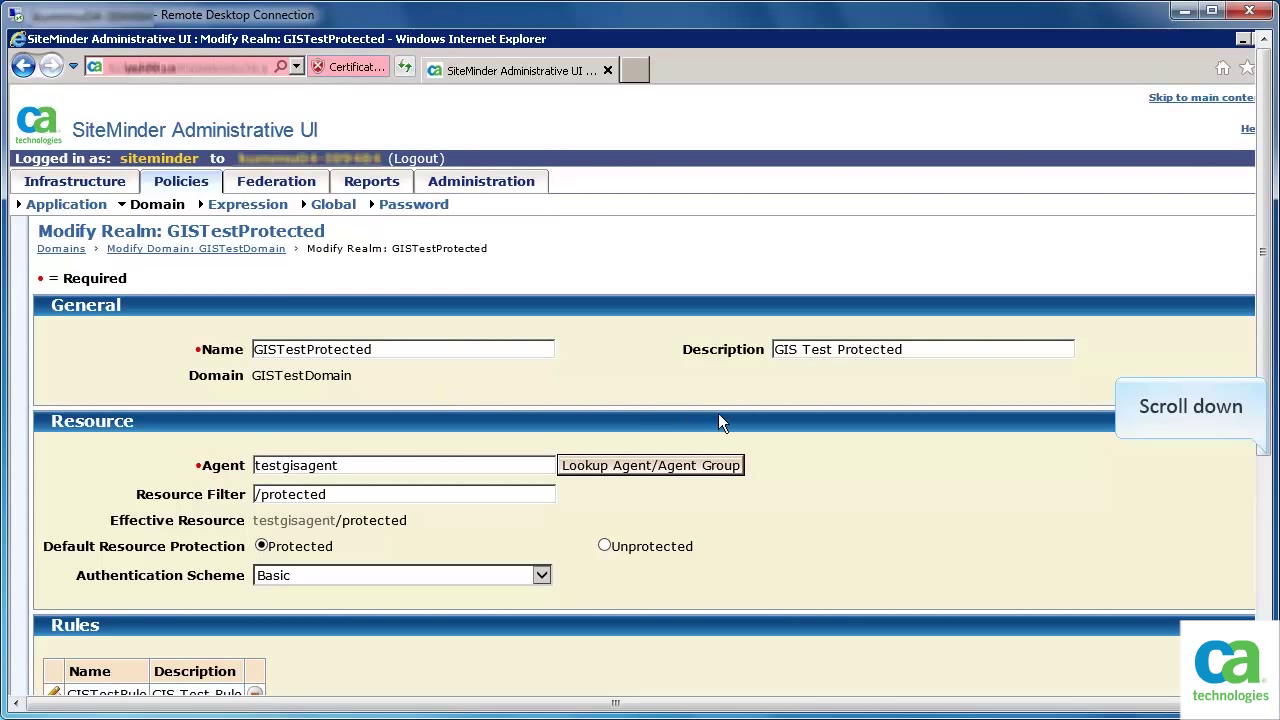
scroll(1268, 466, "down", 15)
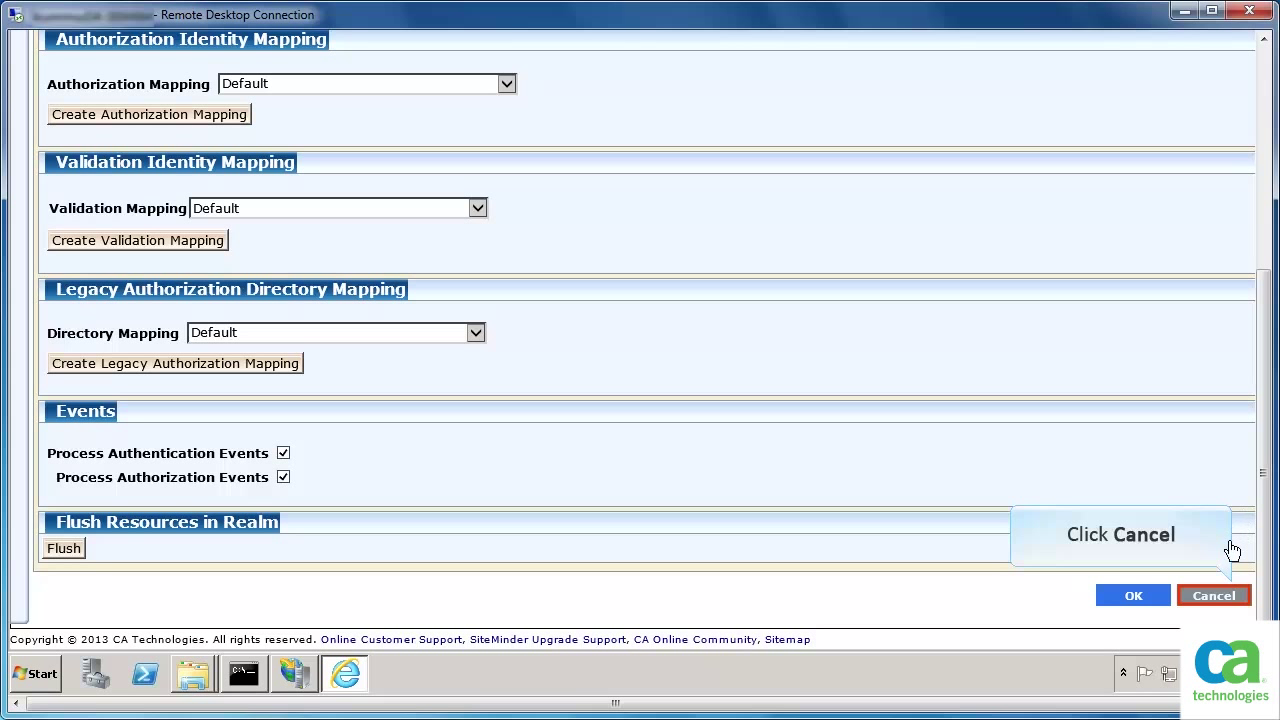
left_click(1208, 600)
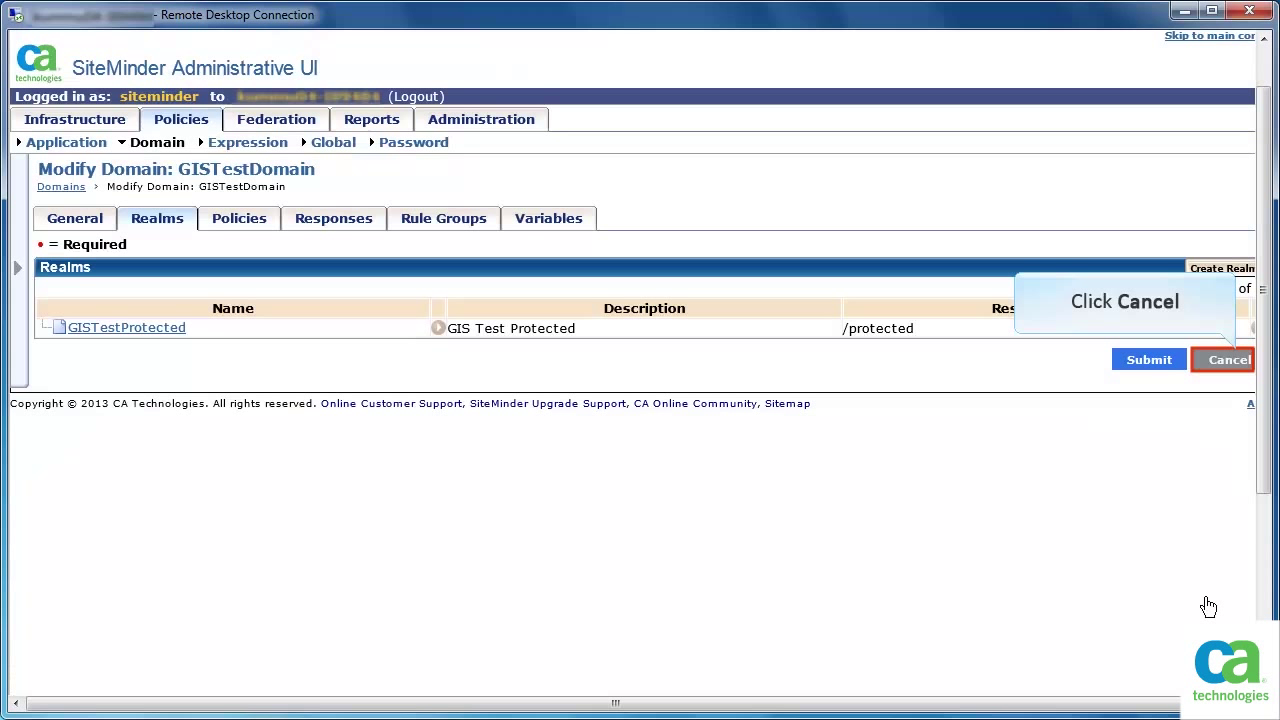
left_click(1222, 362)
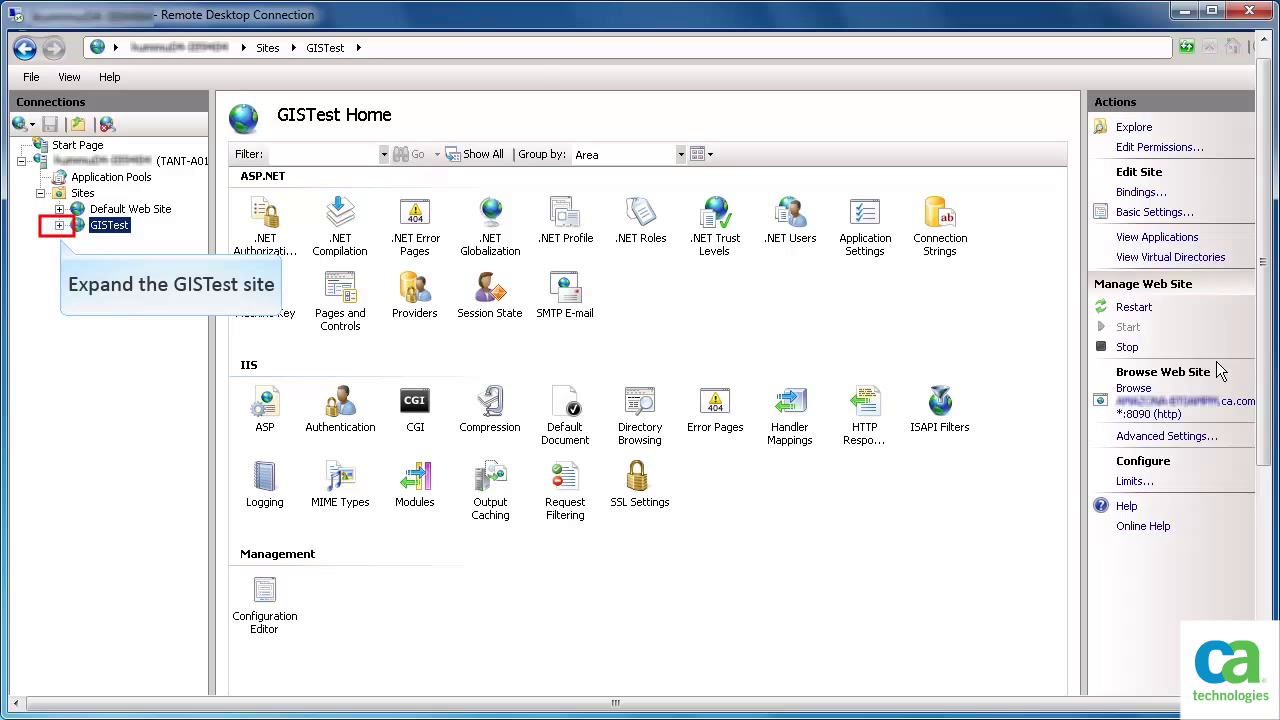
- Switch to IIS Manager and select the protected folder under the GISTest site
left_click(59, 225)
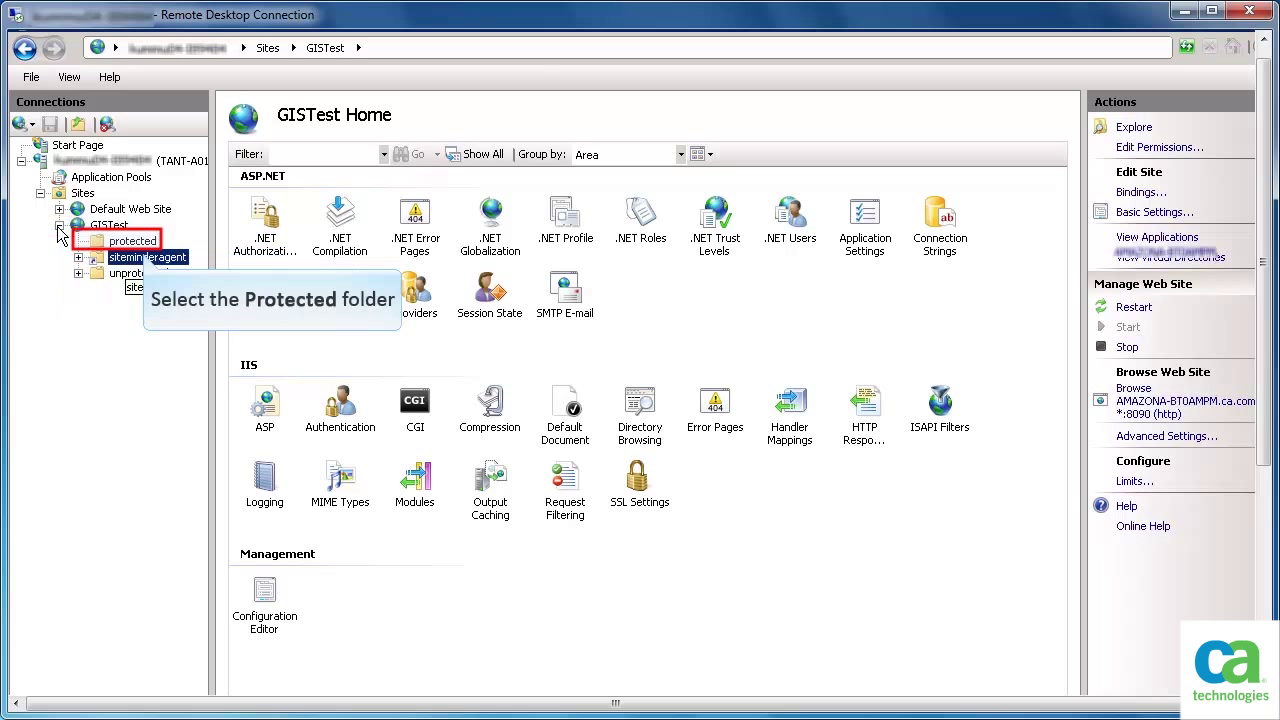
left_click(133, 242)
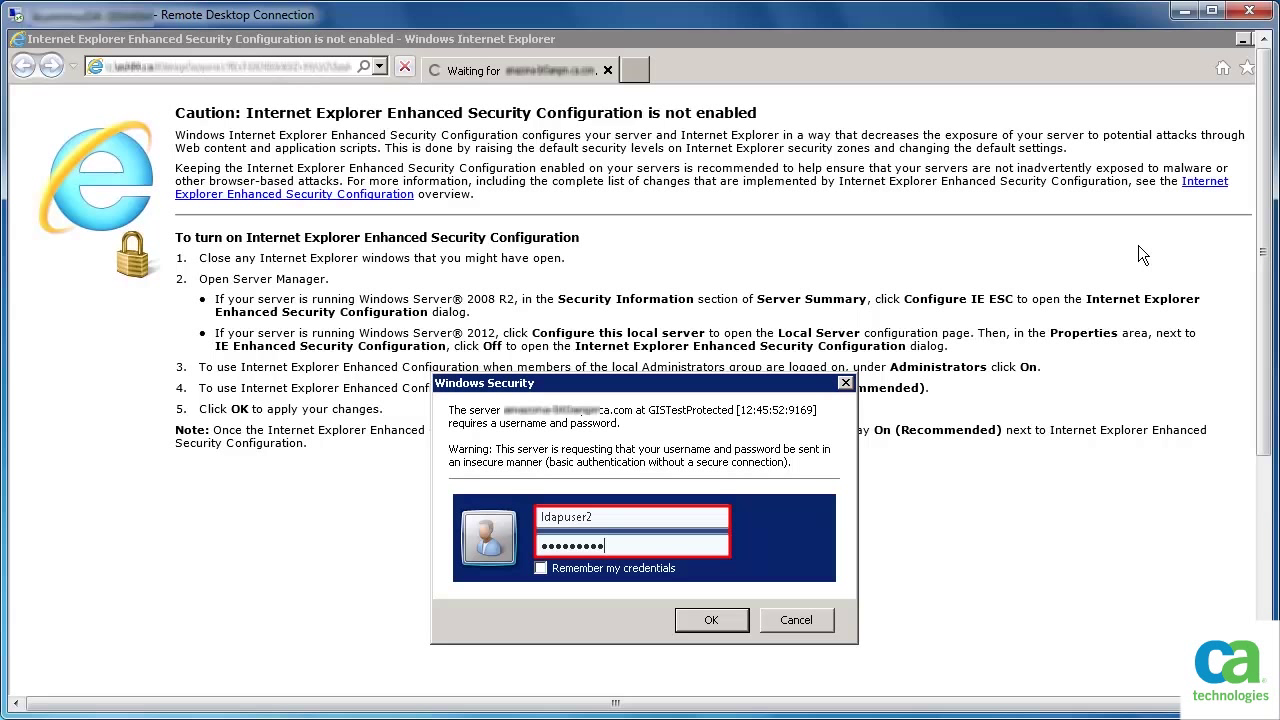
- Sign in to the protected headers.asp page as ldapuser2 with the account password and find SM_USER on the page
left_click(711, 620)
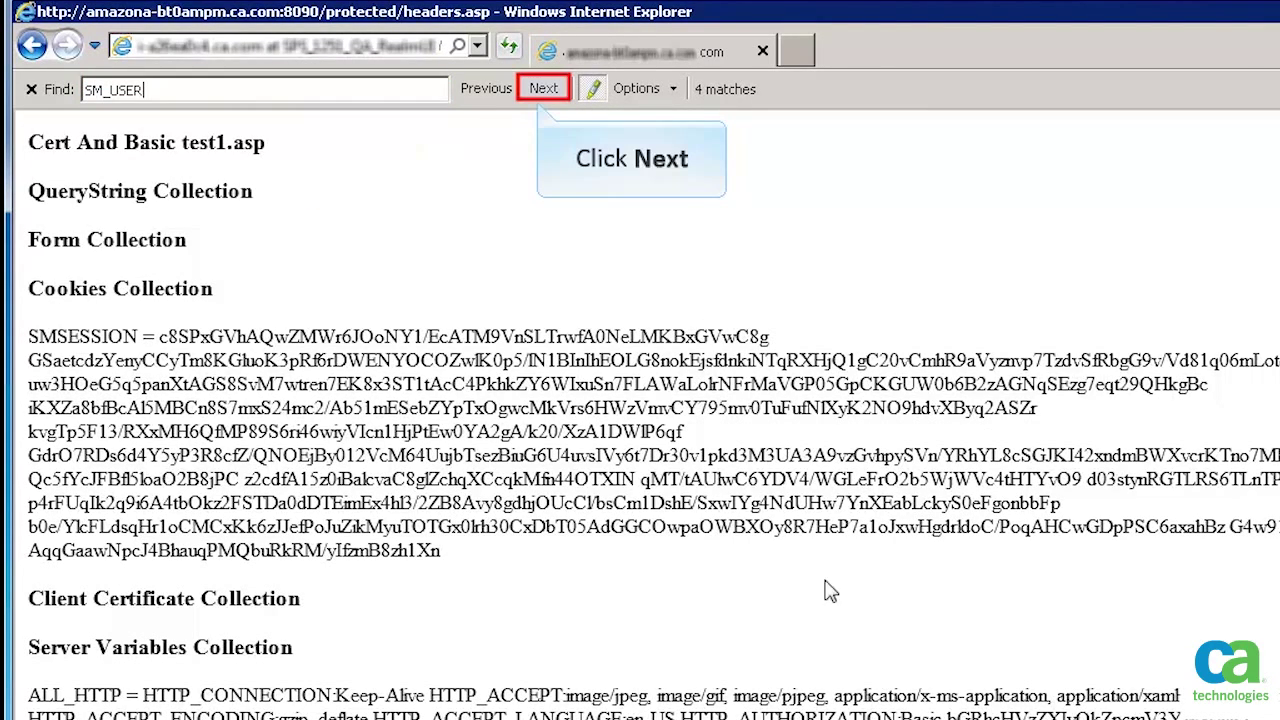
left_click(545, 89)
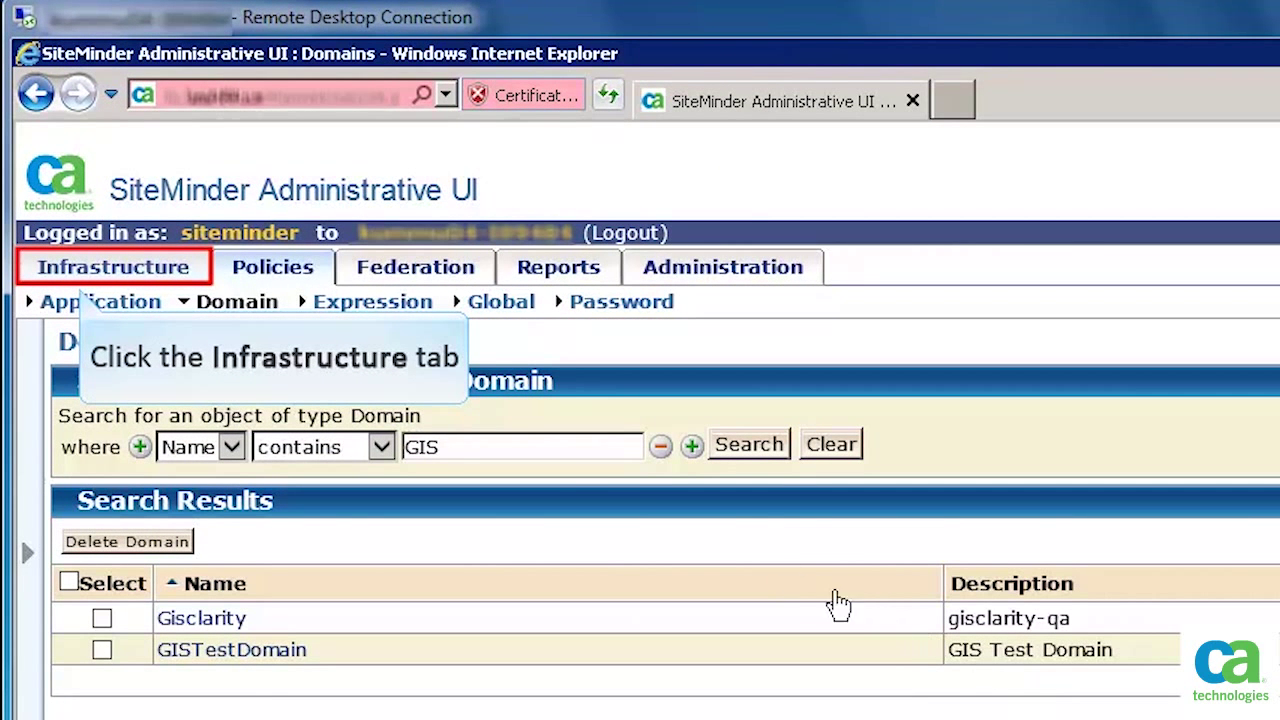
- Back in the SiteMinder Administrative UI, start a new authentication scheme named GIS_WindowsAuthScheme_3 with the description GIS Test App IWA
left_click(155, 280)
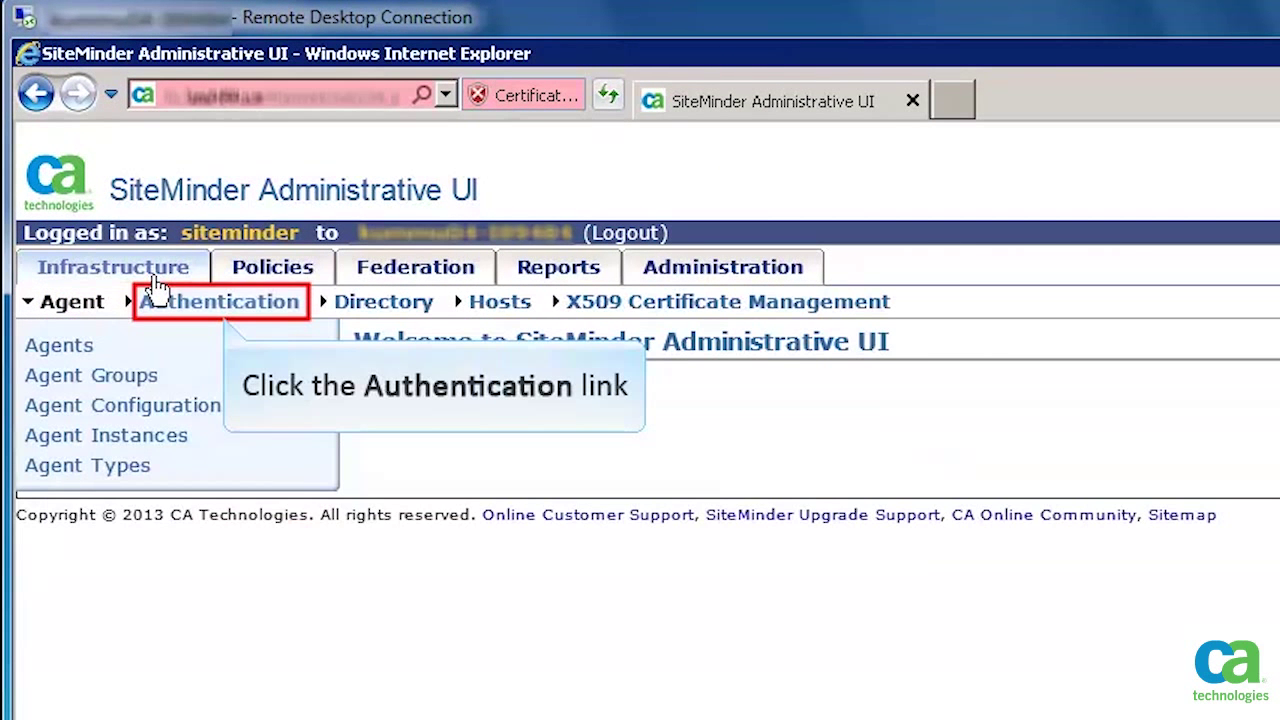
left_click(266, 312)
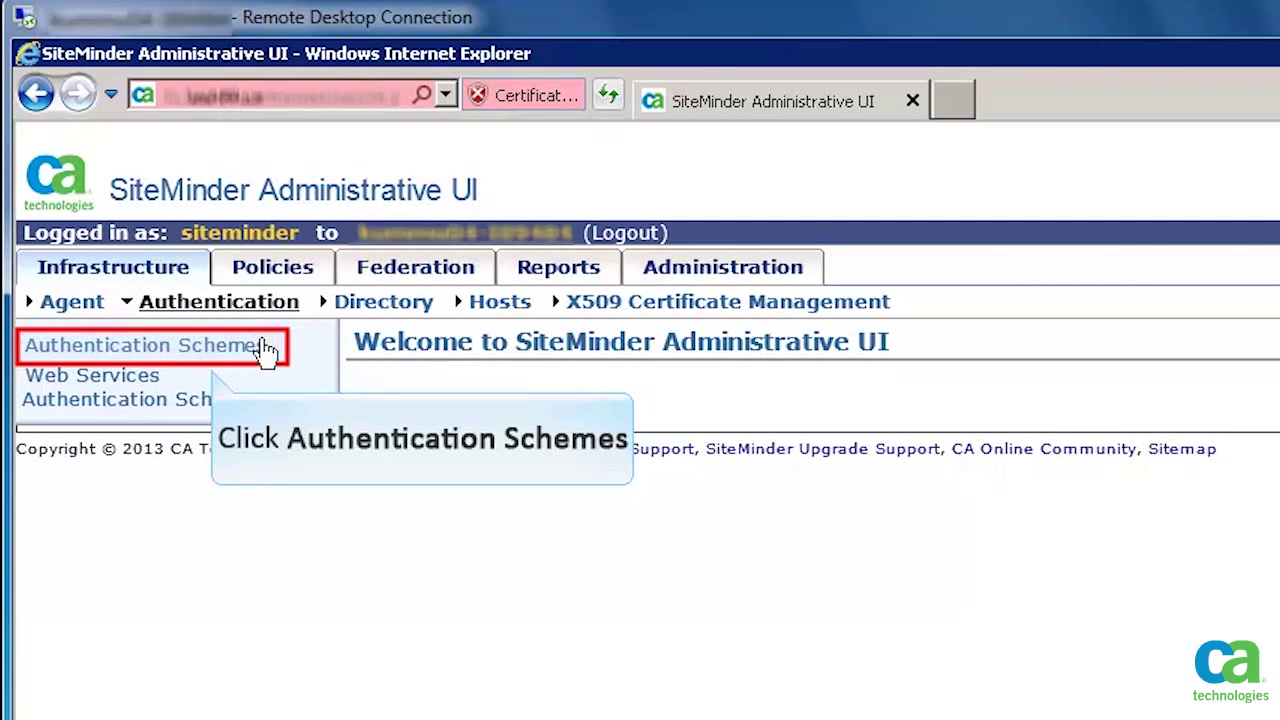
left_click(262, 364)
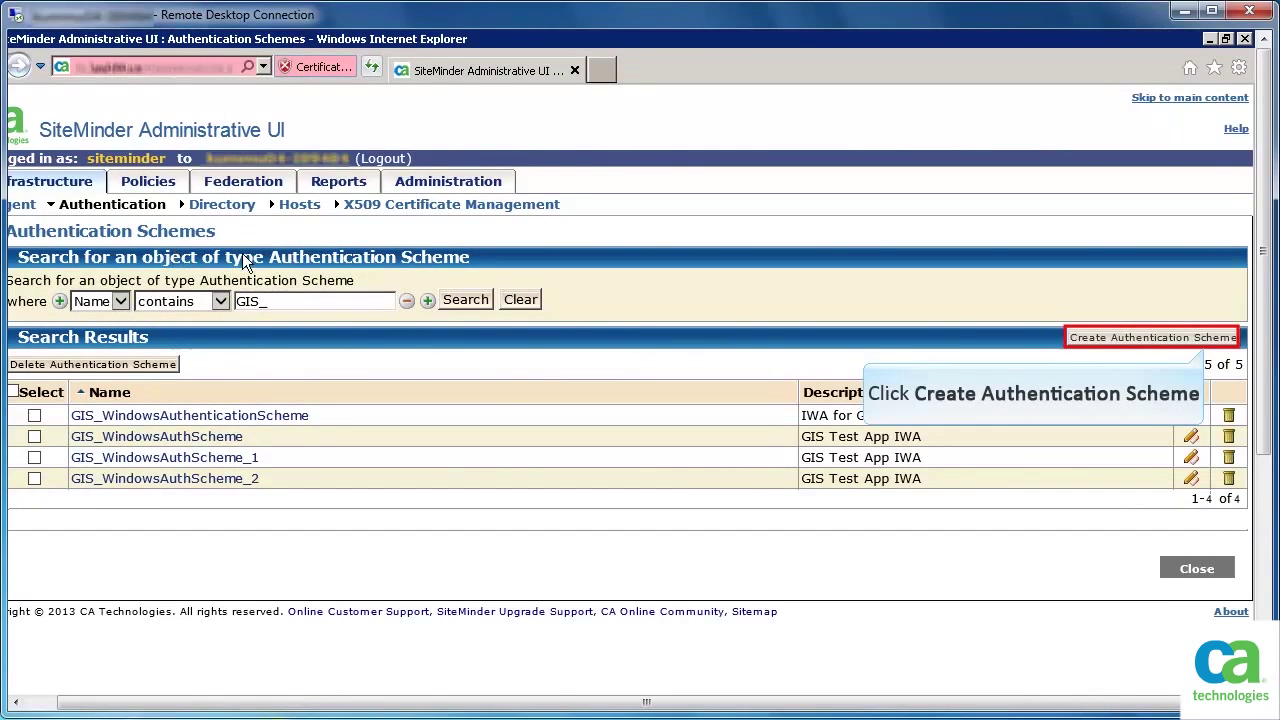
left_click(1218, 339)
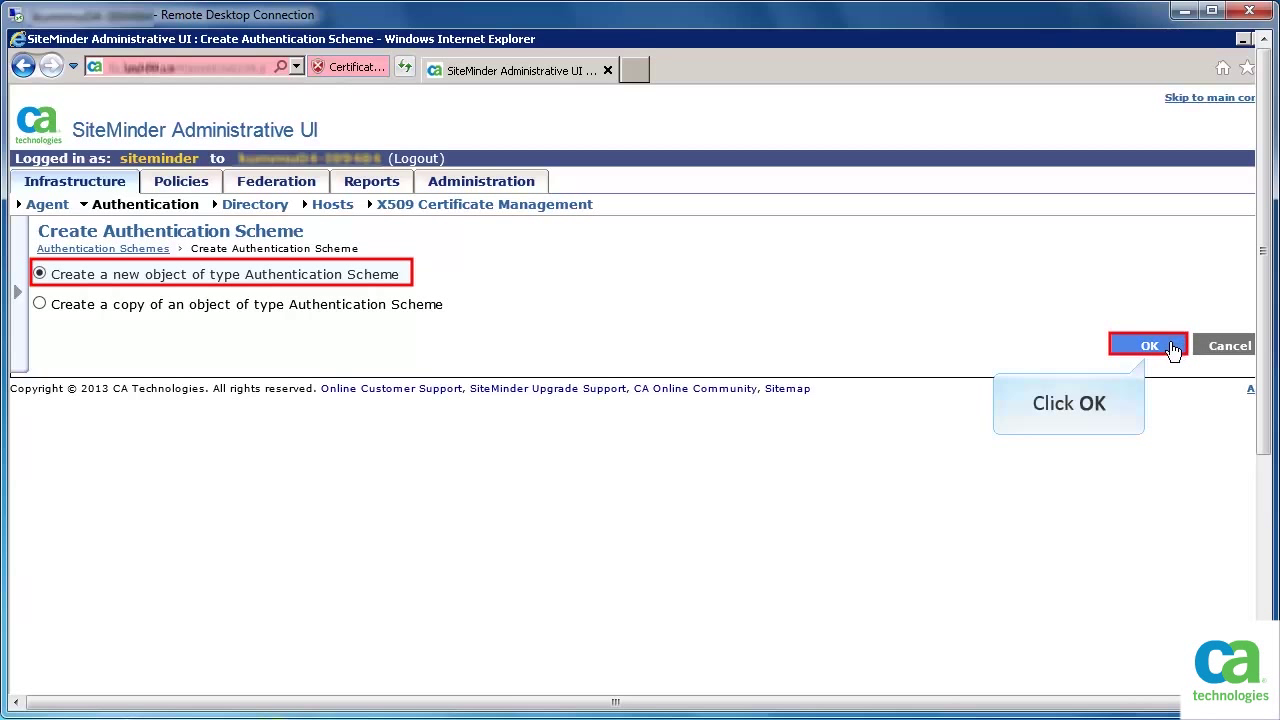
left_click(1166, 357)
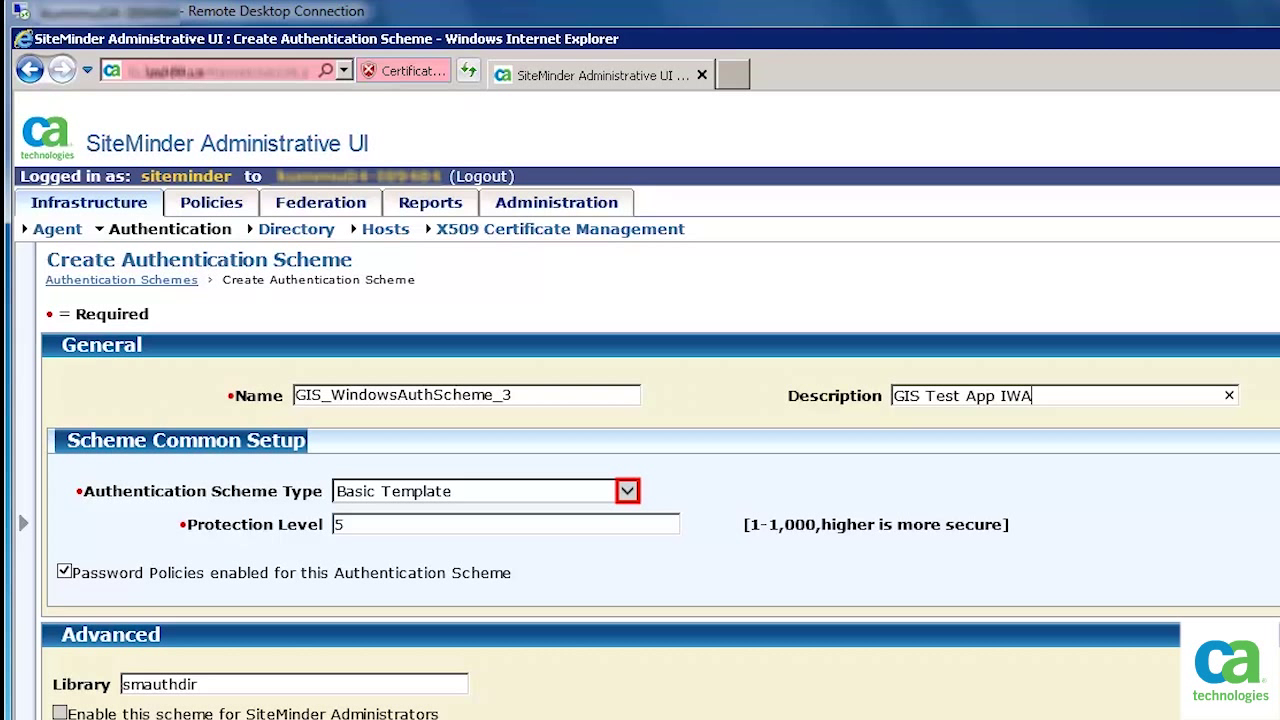
- Set the scheme type to Windows Authentication Template, port to 8090 and User DN Lookup to (&(sAMAccountName=%{UID})(ObjectClass=*)), and submit the scheme
left_click(627, 492)
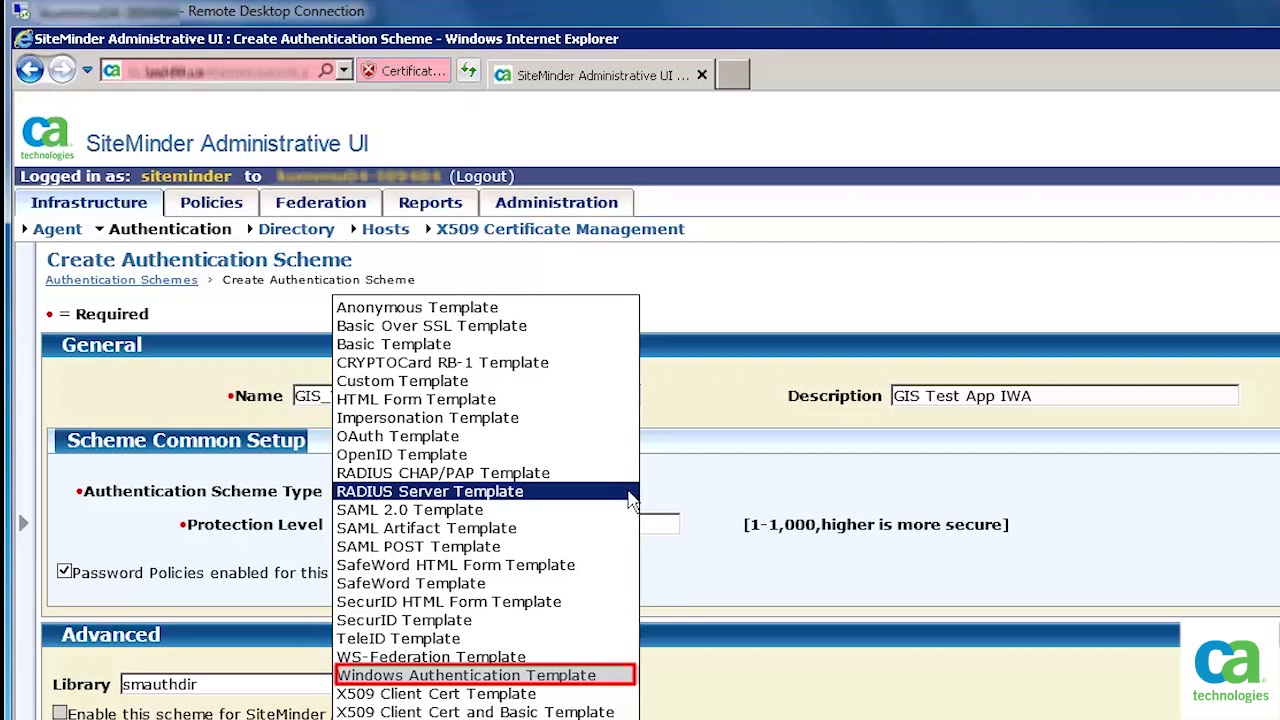
left_click(601, 678)
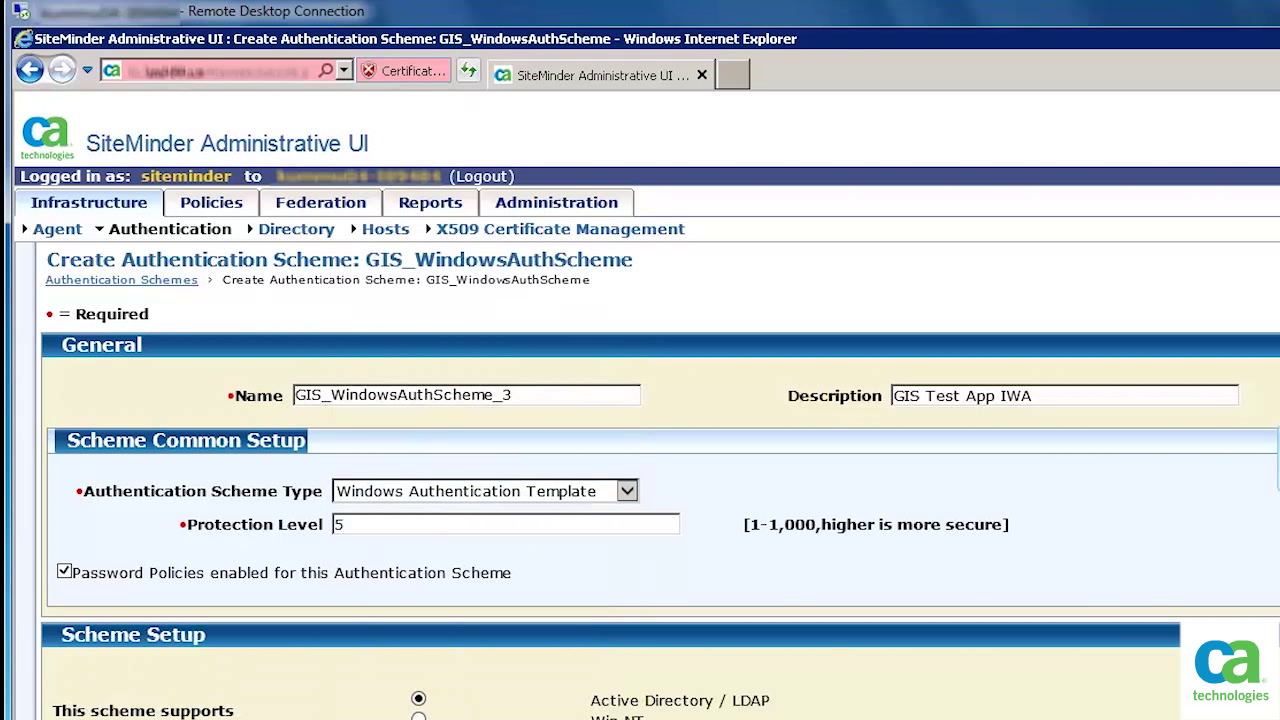
scroll(640, 360, "down", 3)
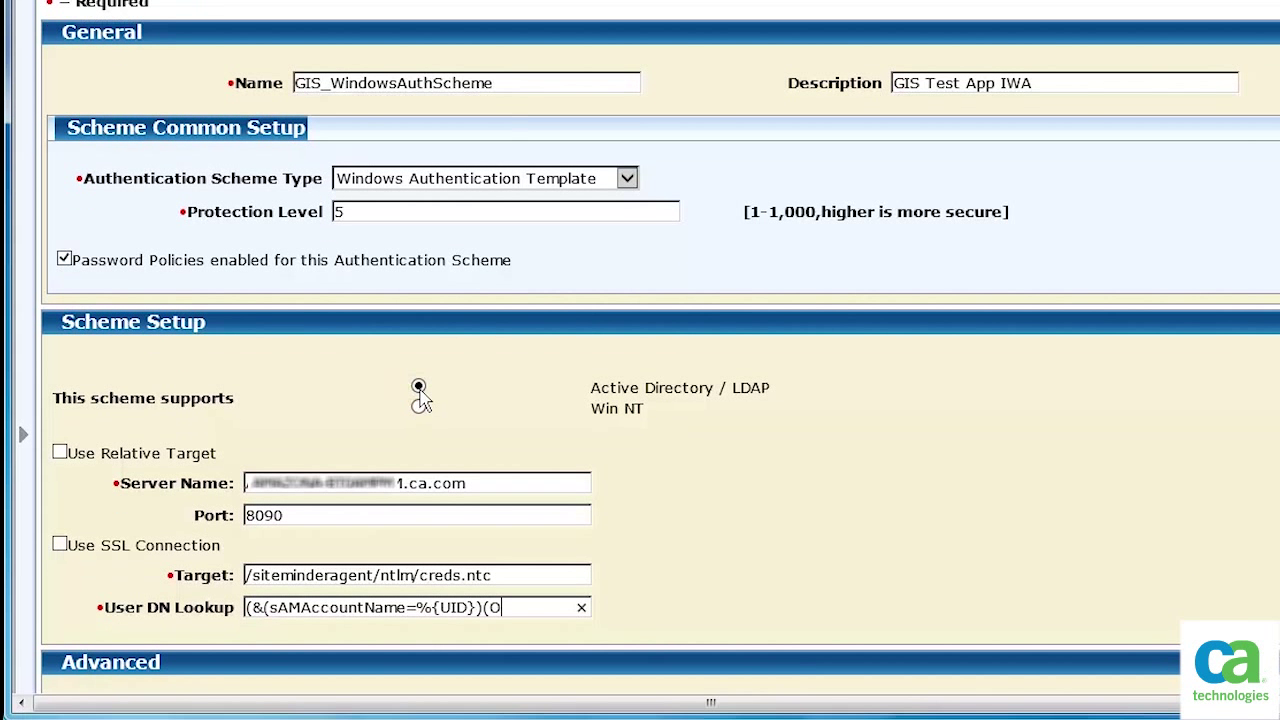
type("bjectClass=*)")
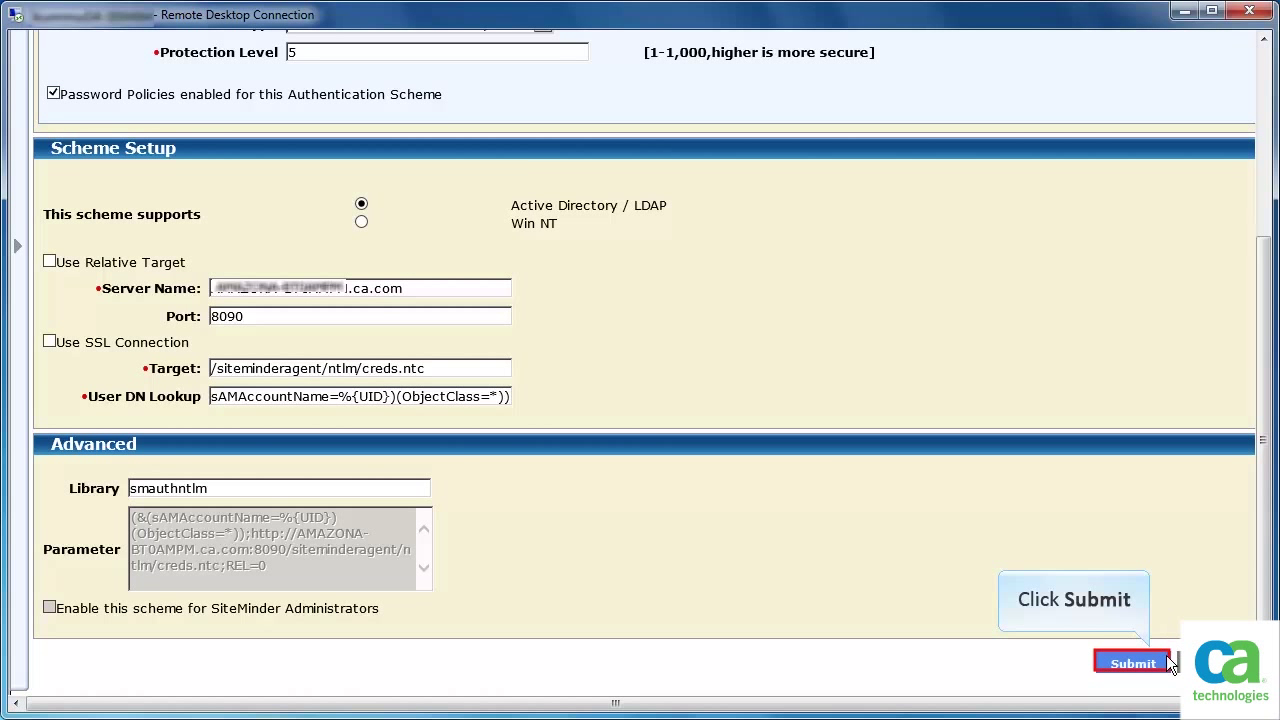
left_click(1161, 660)
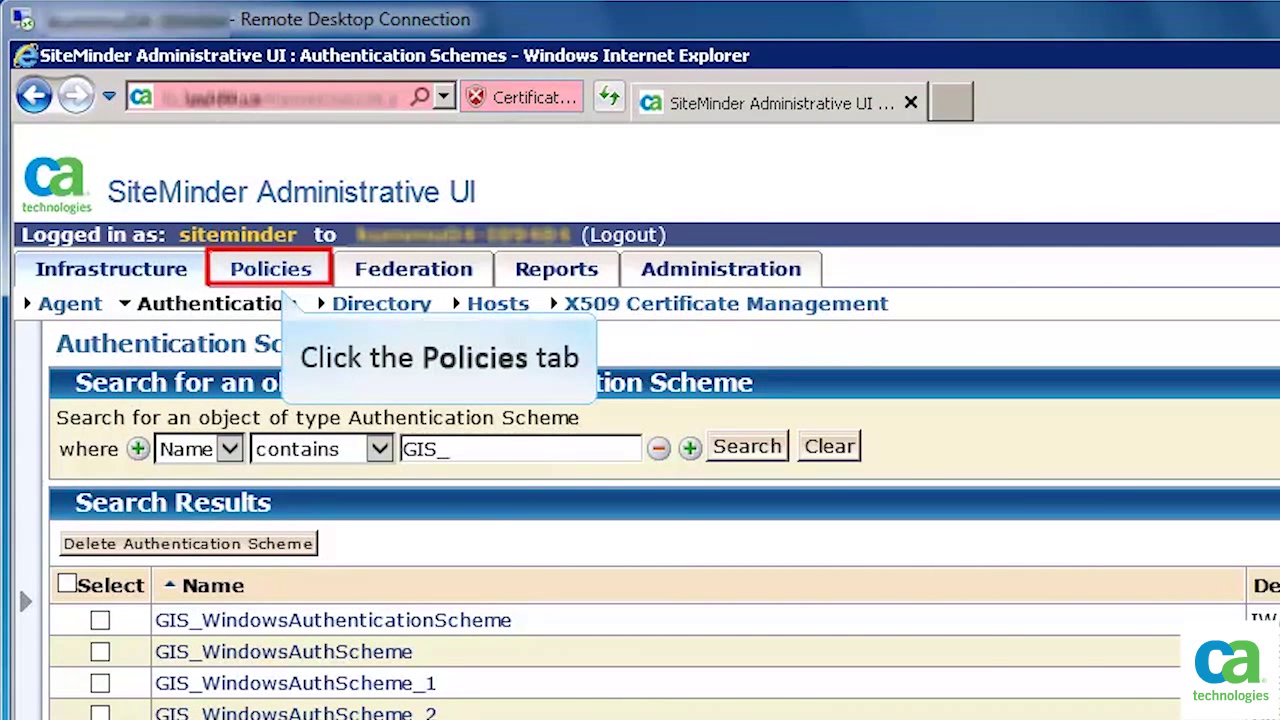
- Search the policy domains for names containing GIS and open GISTestDomain for modification
left_click(252, 280)
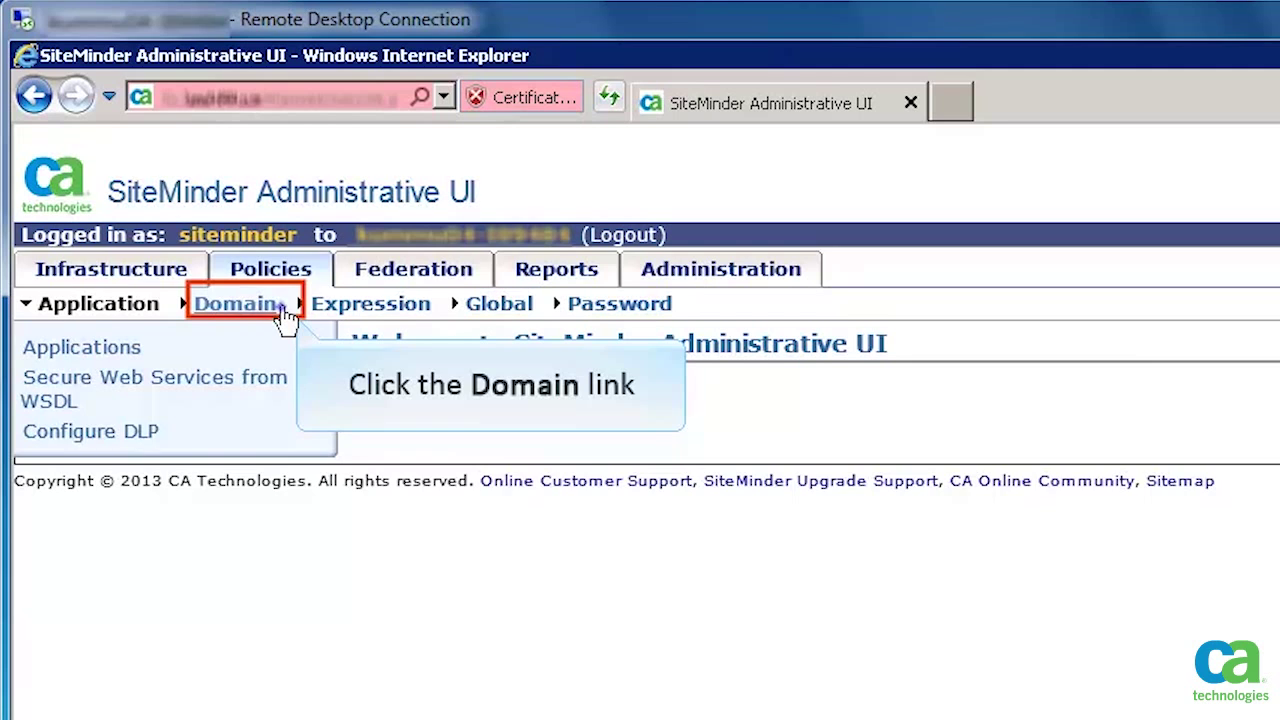
left_click(280, 308)
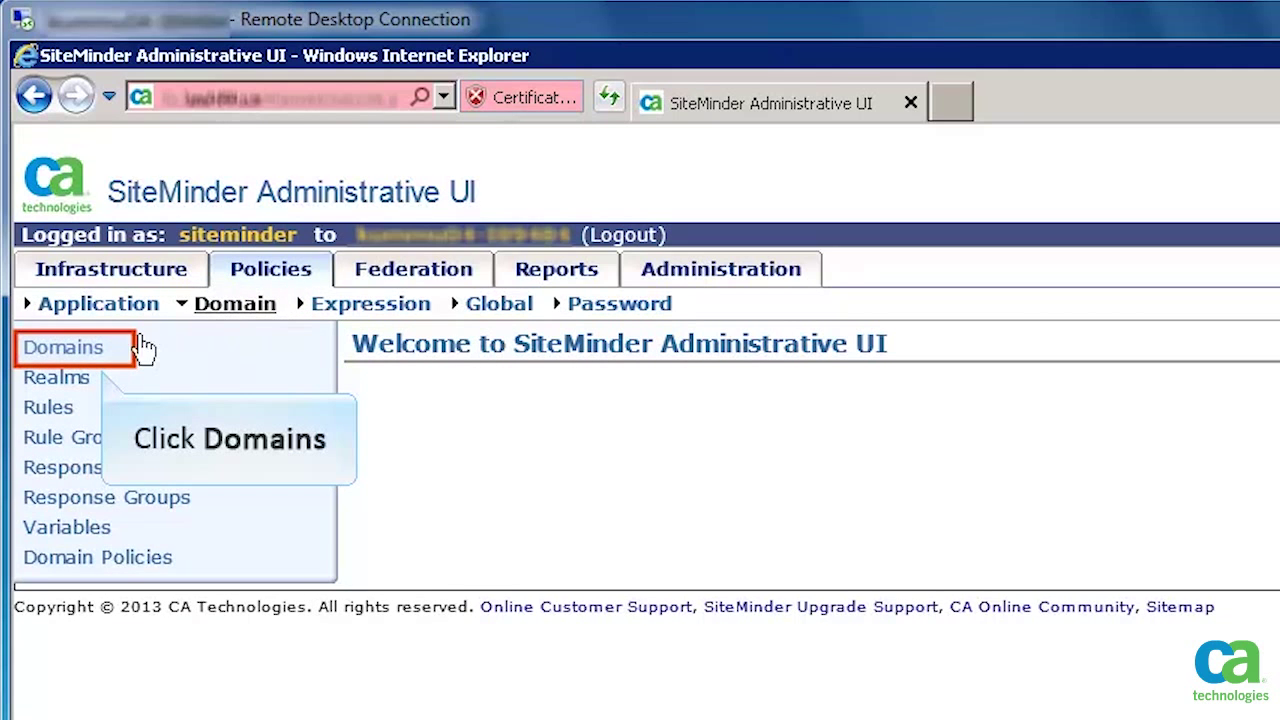
left_click(77, 352)
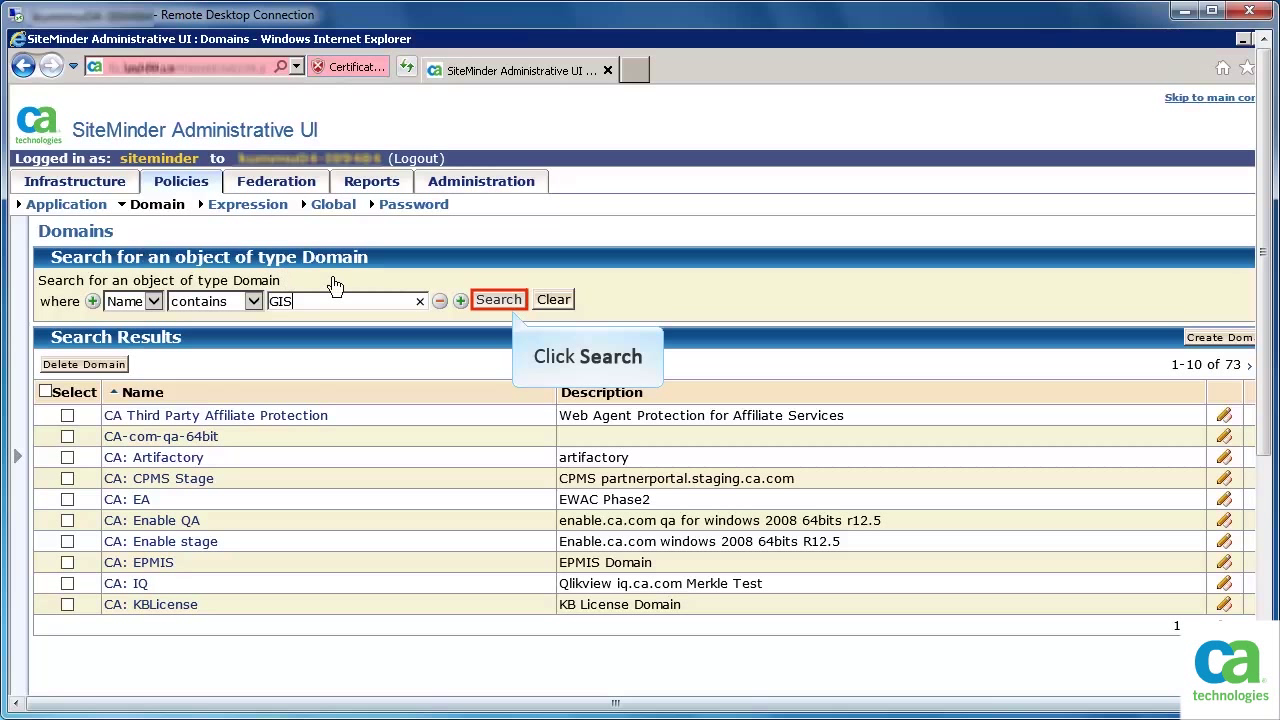
left_click(498, 300)
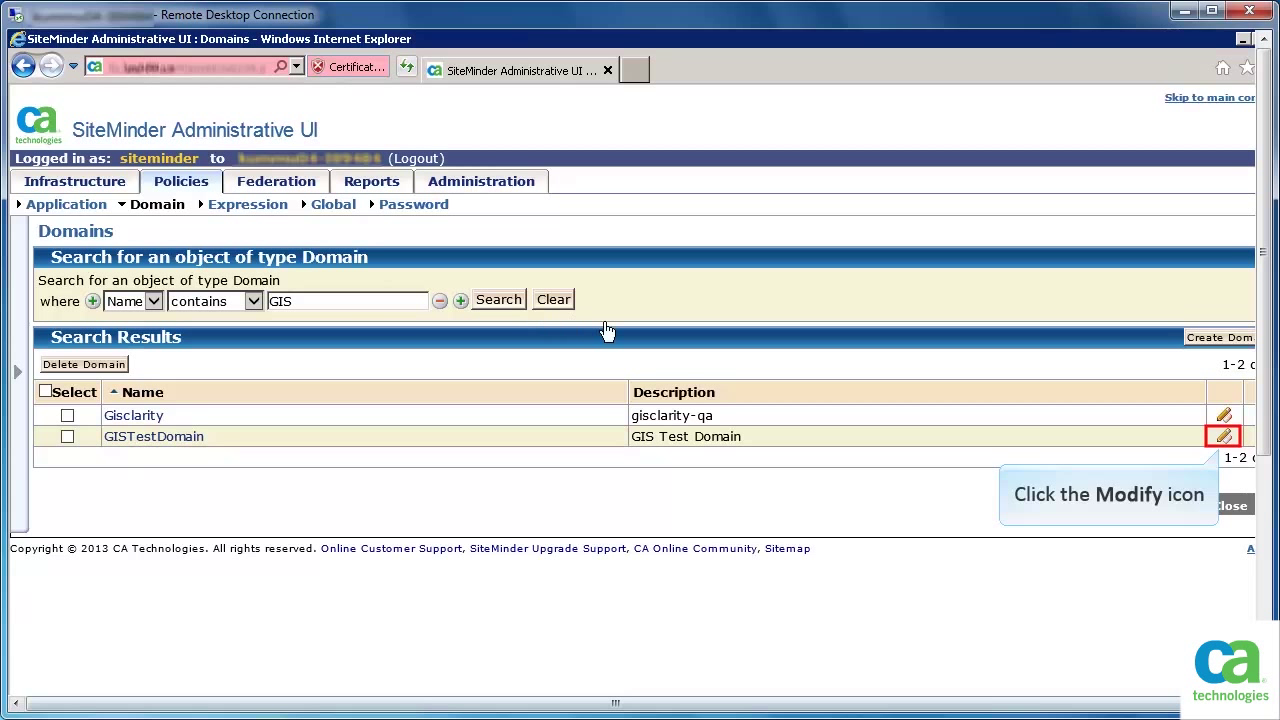
left_click(1224, 437)
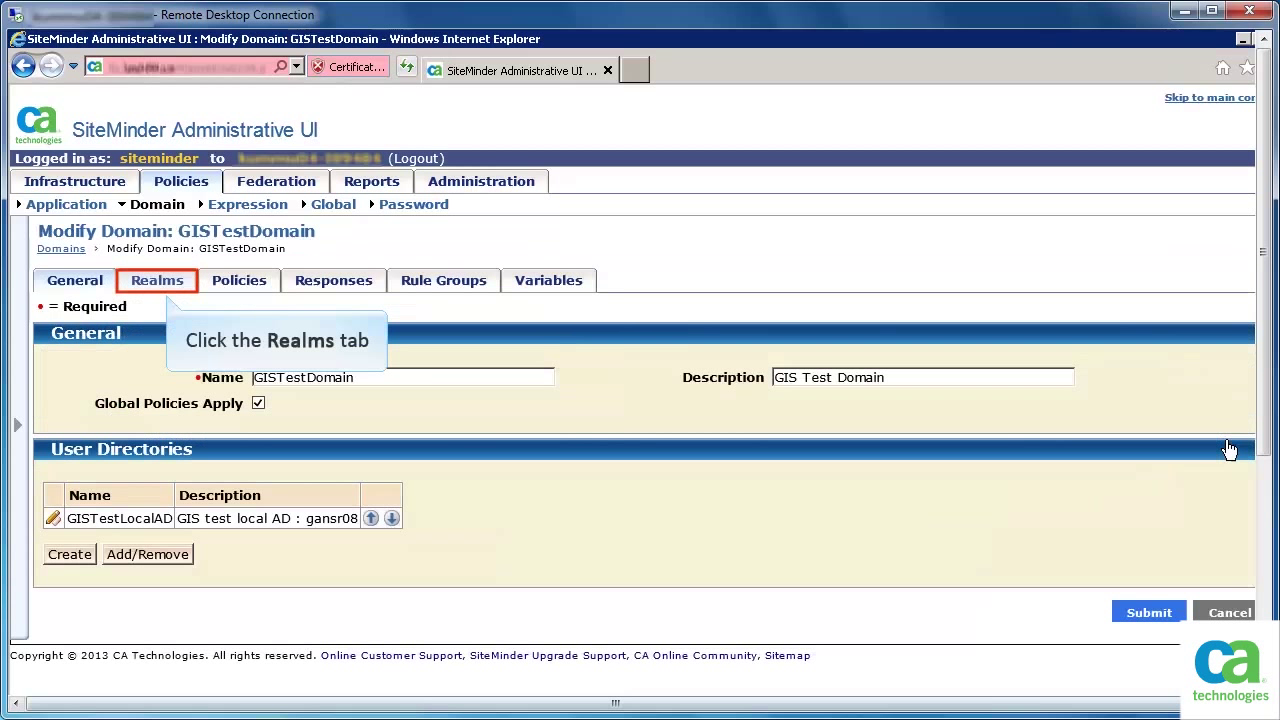
- Set the GISTestProtected realm's authentication scheme to GIS_WindowsAuthScheme_3, confirm the realm and submit the GISTestDomain changes
left_click(165, 285)
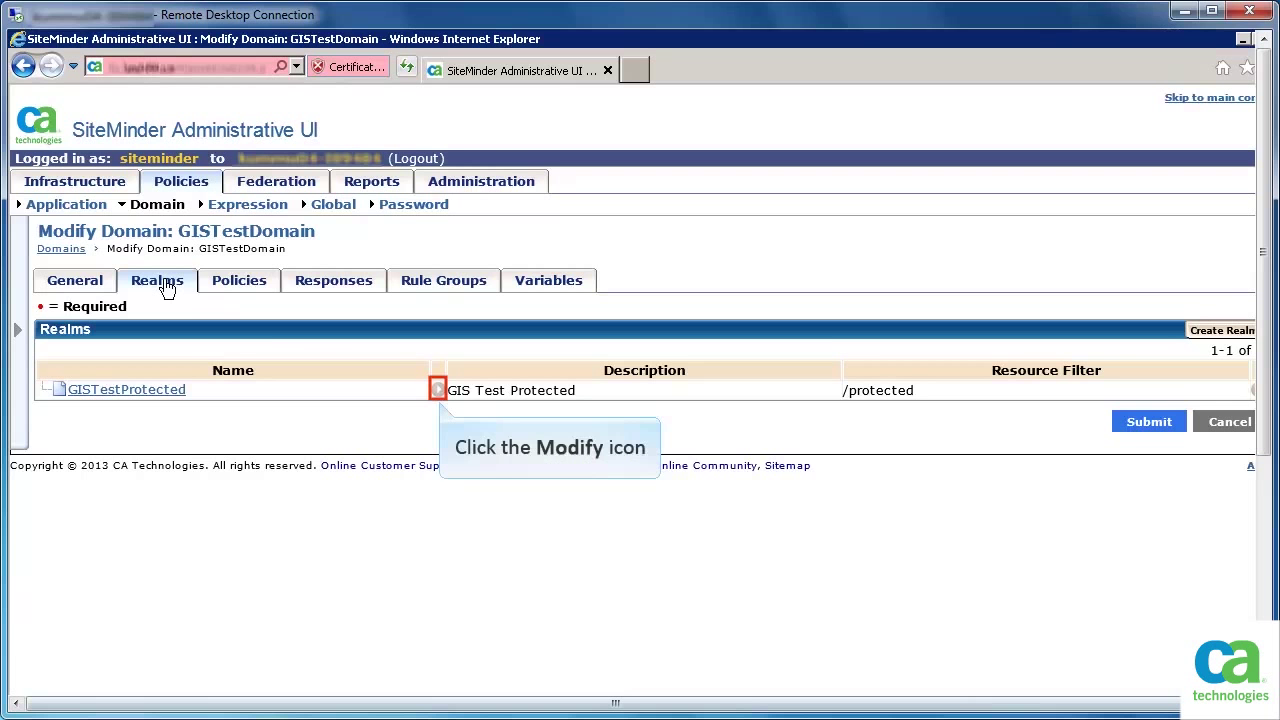
left_click(438, 389)
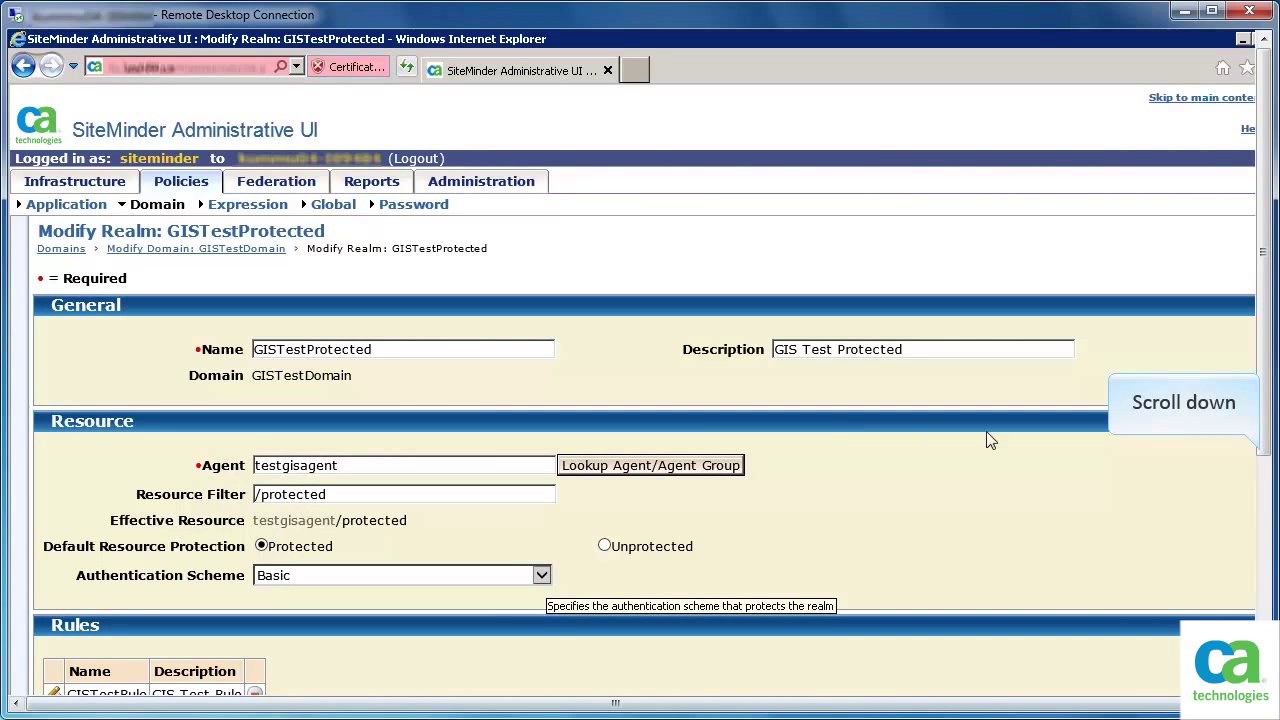
left_click(1265, 462)
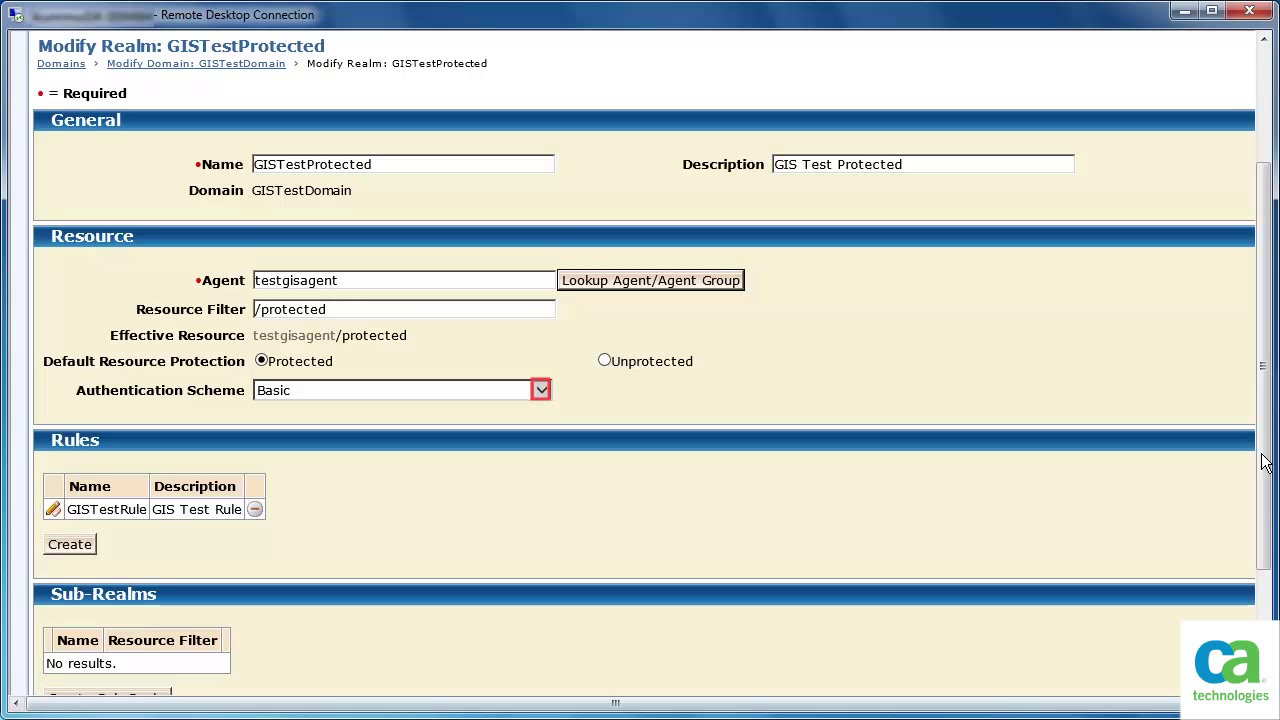
left_click(540, 390)
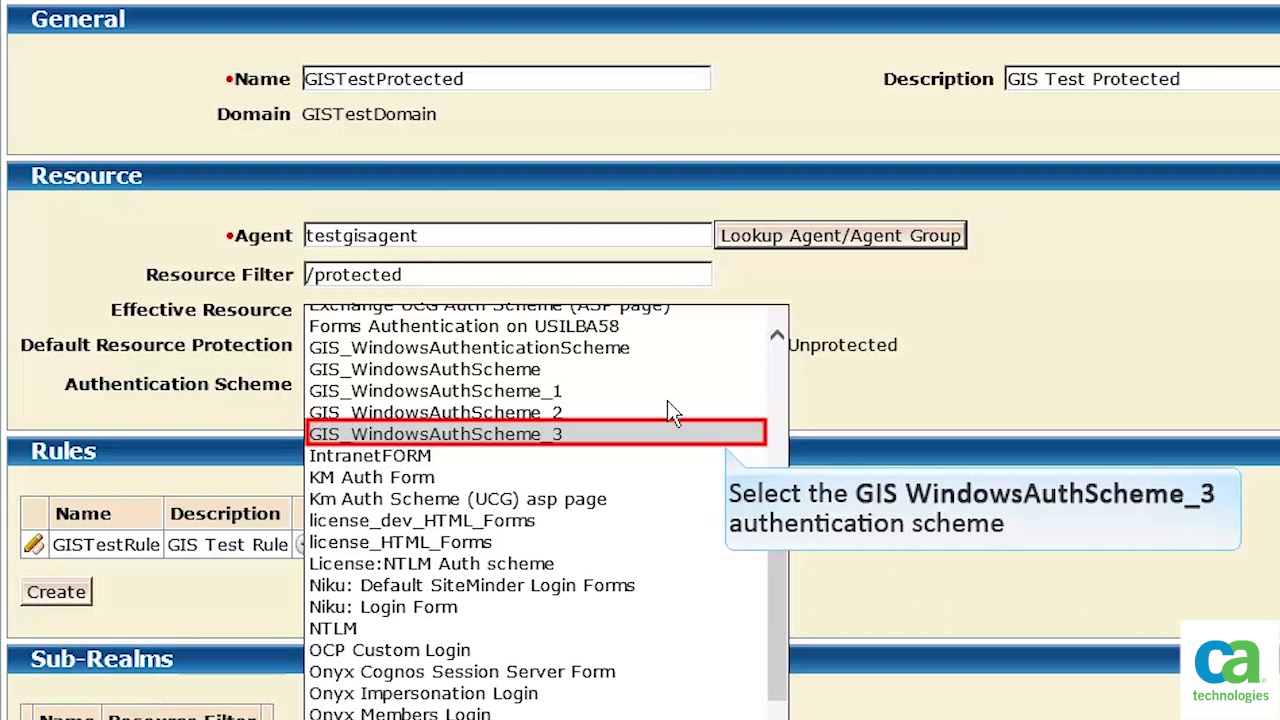
left_click(633, 434)
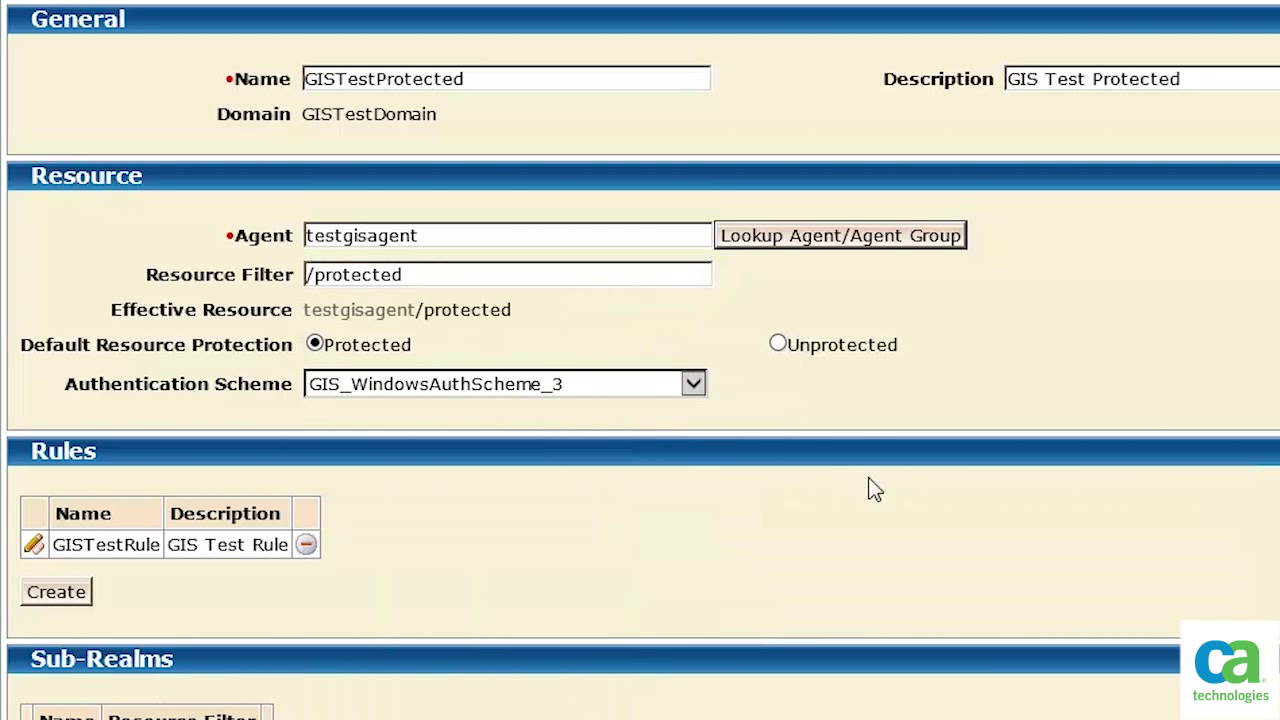
scroll(1265, 573, "down", 10)
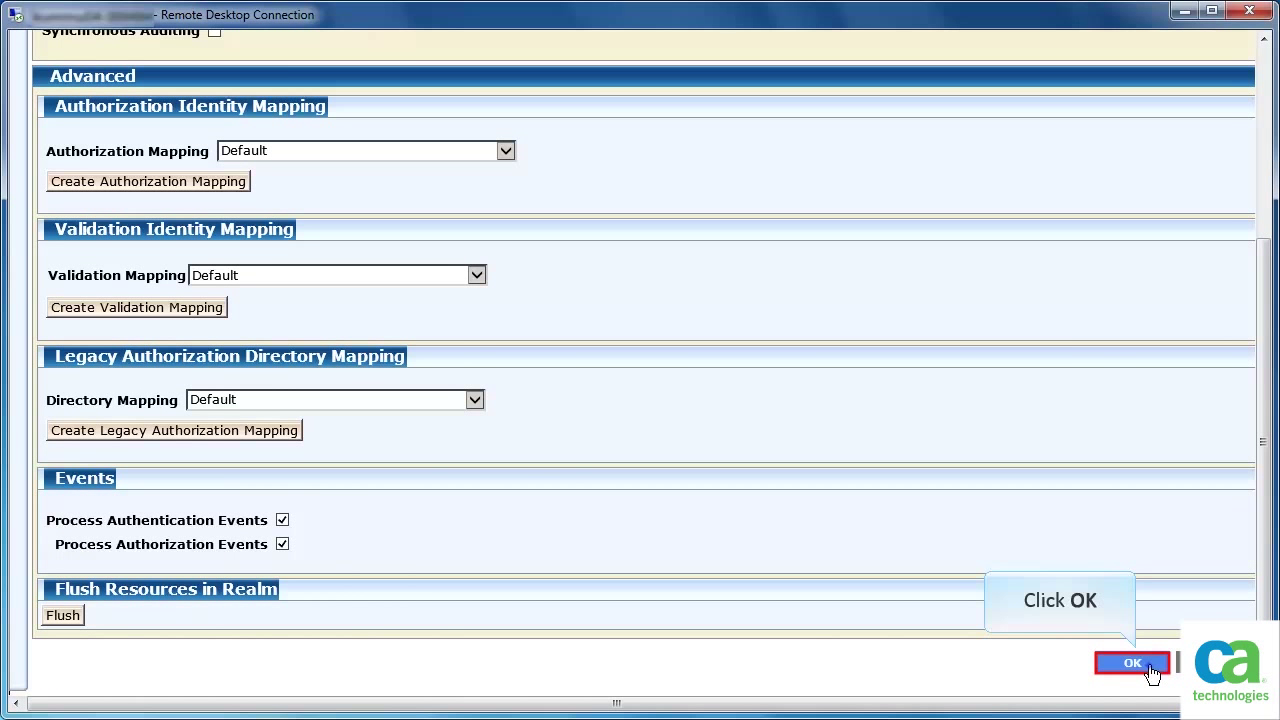
left_click(1150, 666)
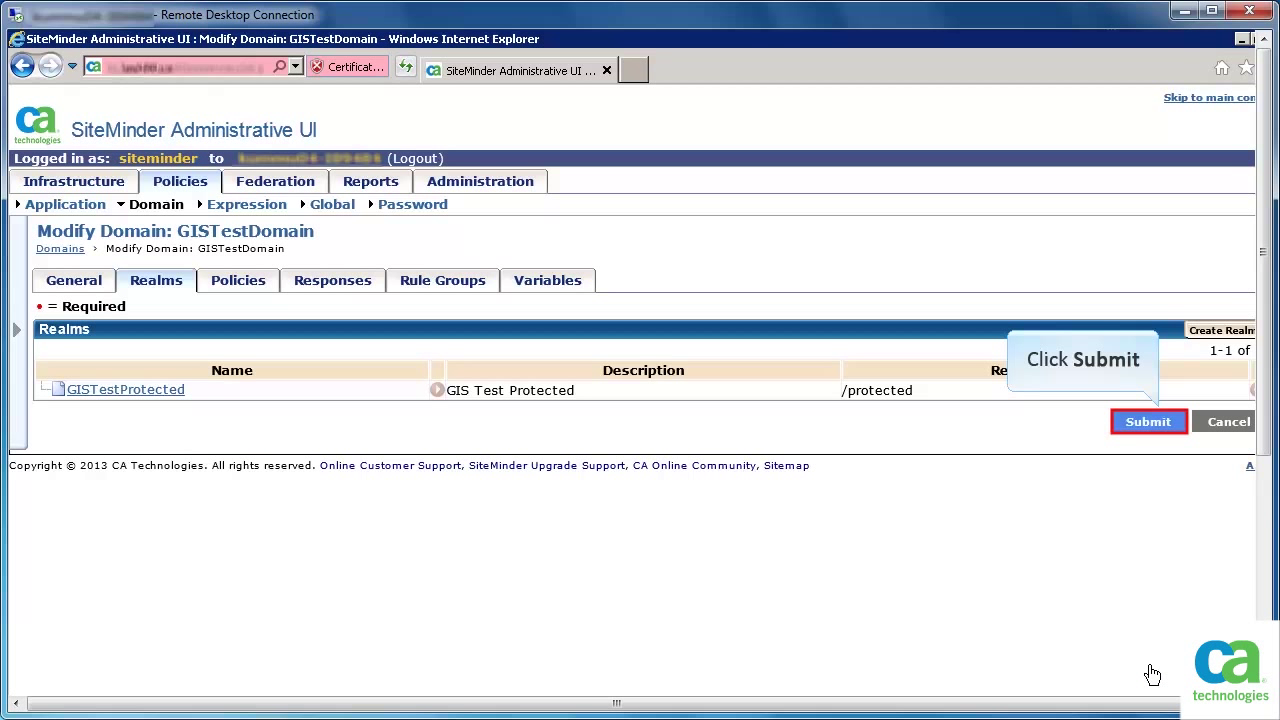
left_click(1152, 423)
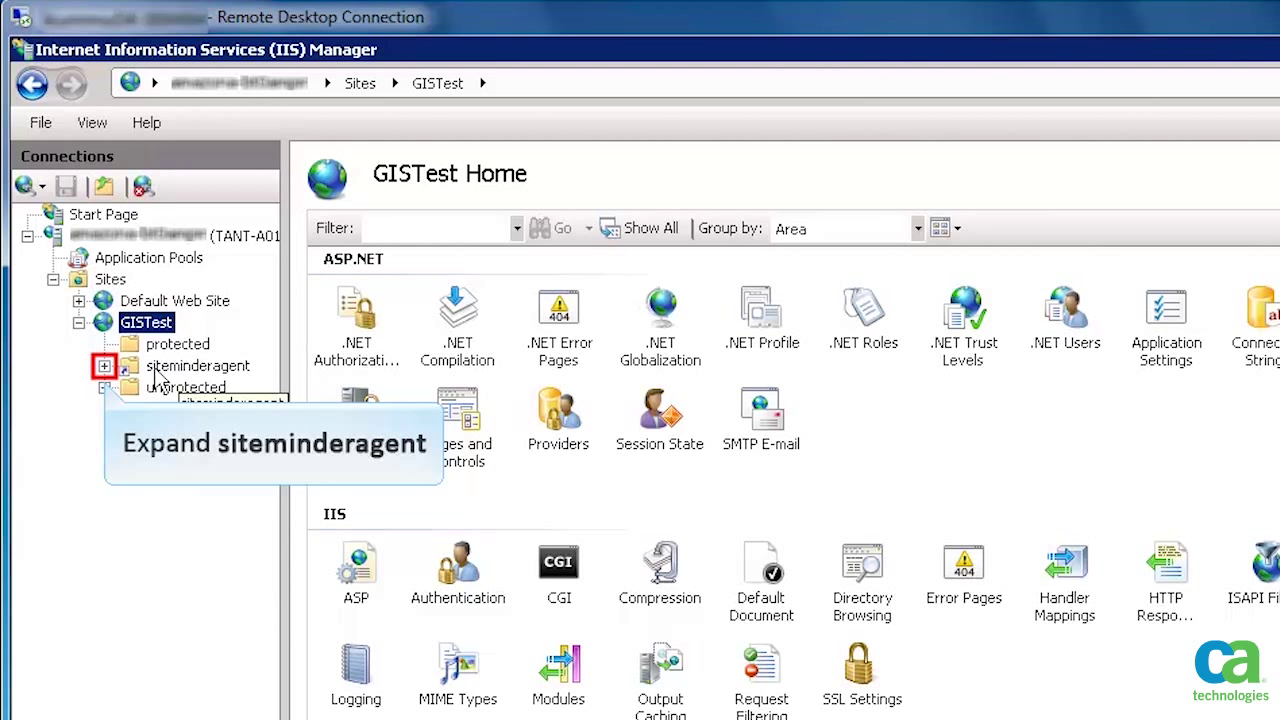
- In IIS Manager, disable anonymous authentication for the ntlm directory in siteminderagent under the GISTest site
left_click(105, 366)
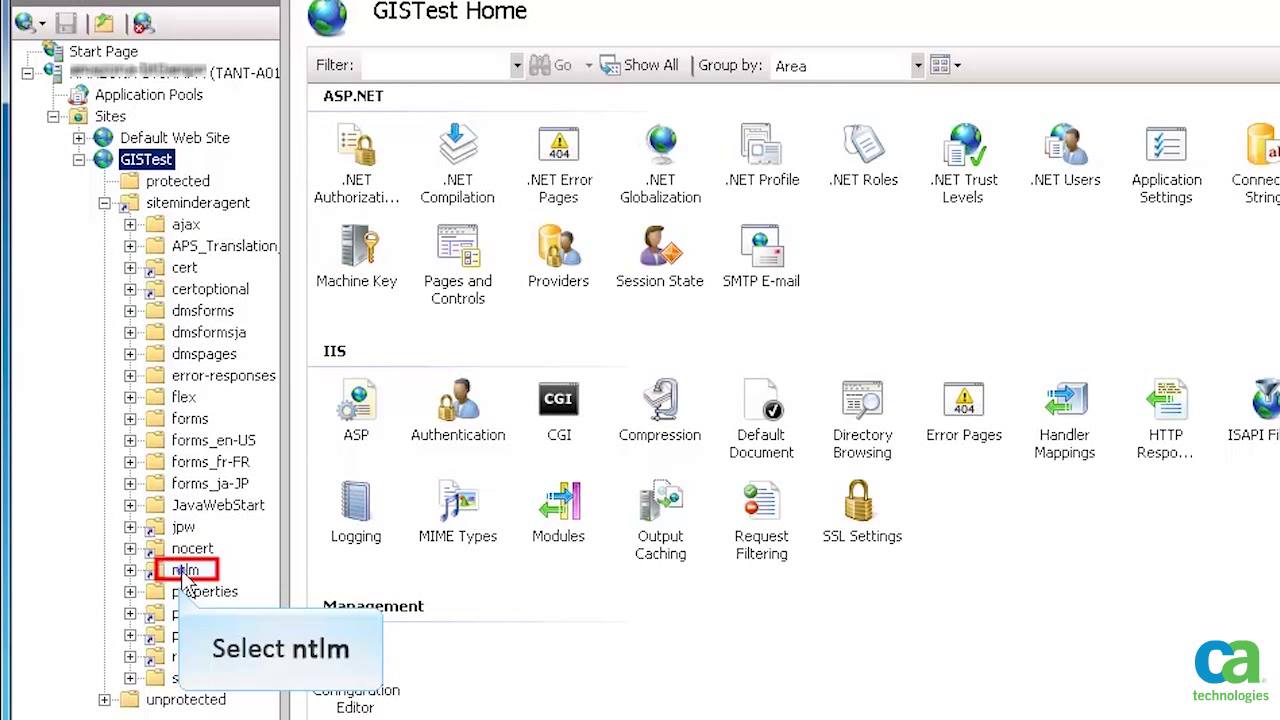
left_click(184, 572)
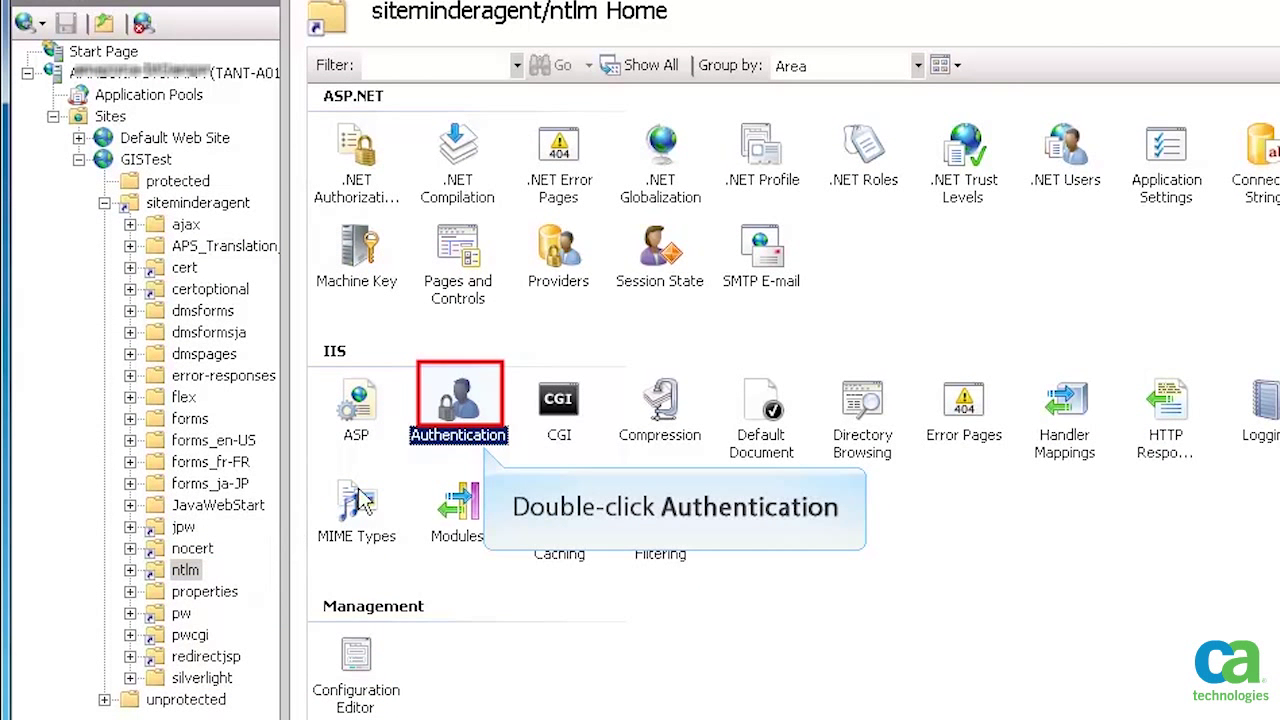
double_click(462, 440)
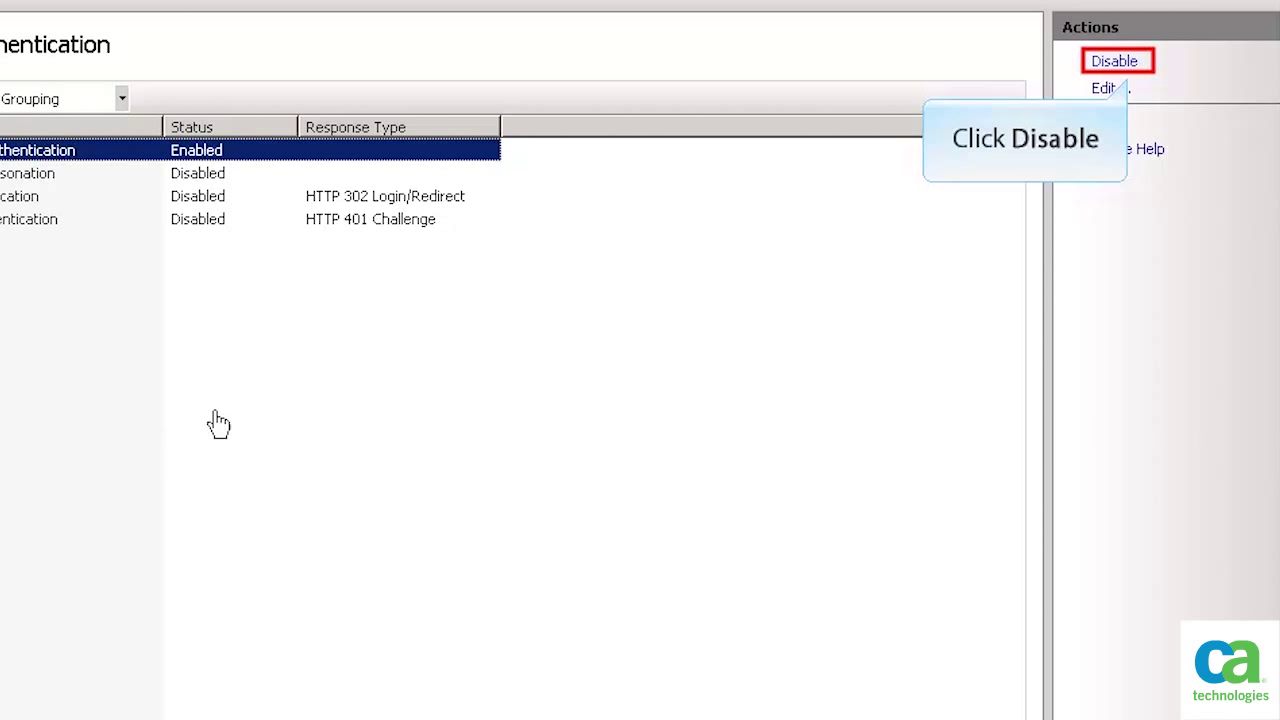
left_click(1118, 62)
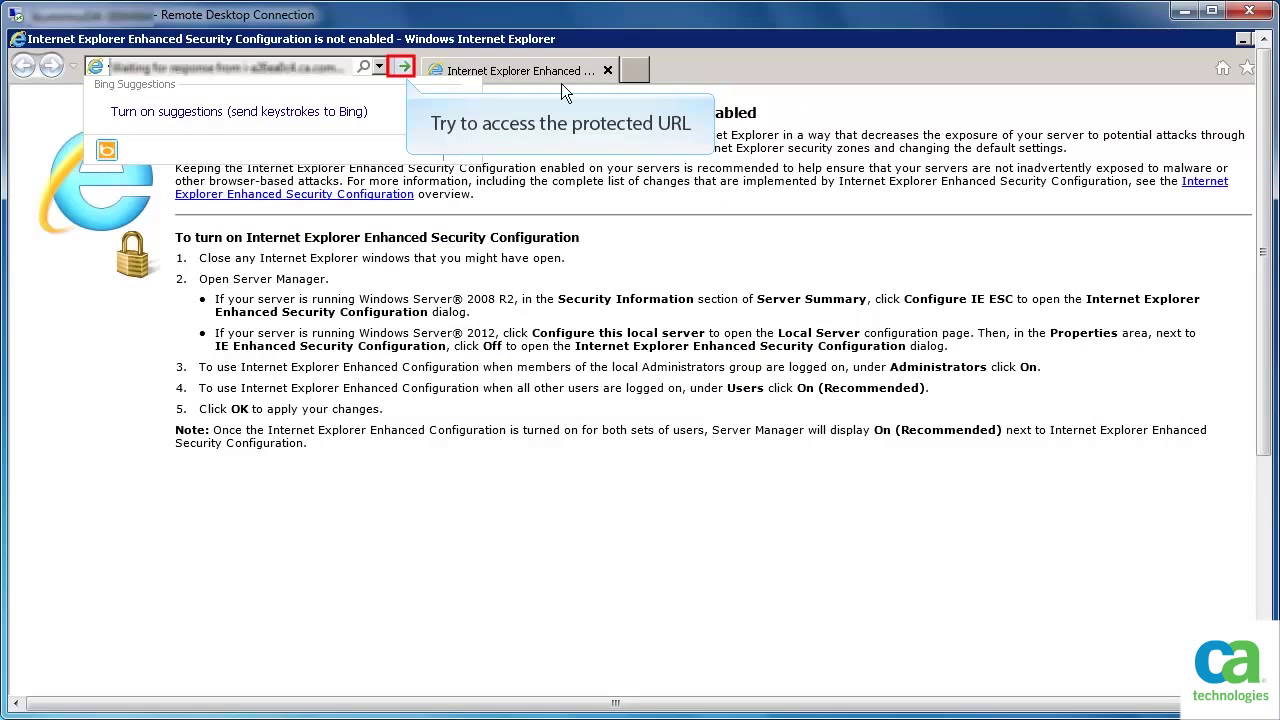
- In Internet Explorer, load the protected headers.asp page and find the SM_USER header
left_click(404, 67)
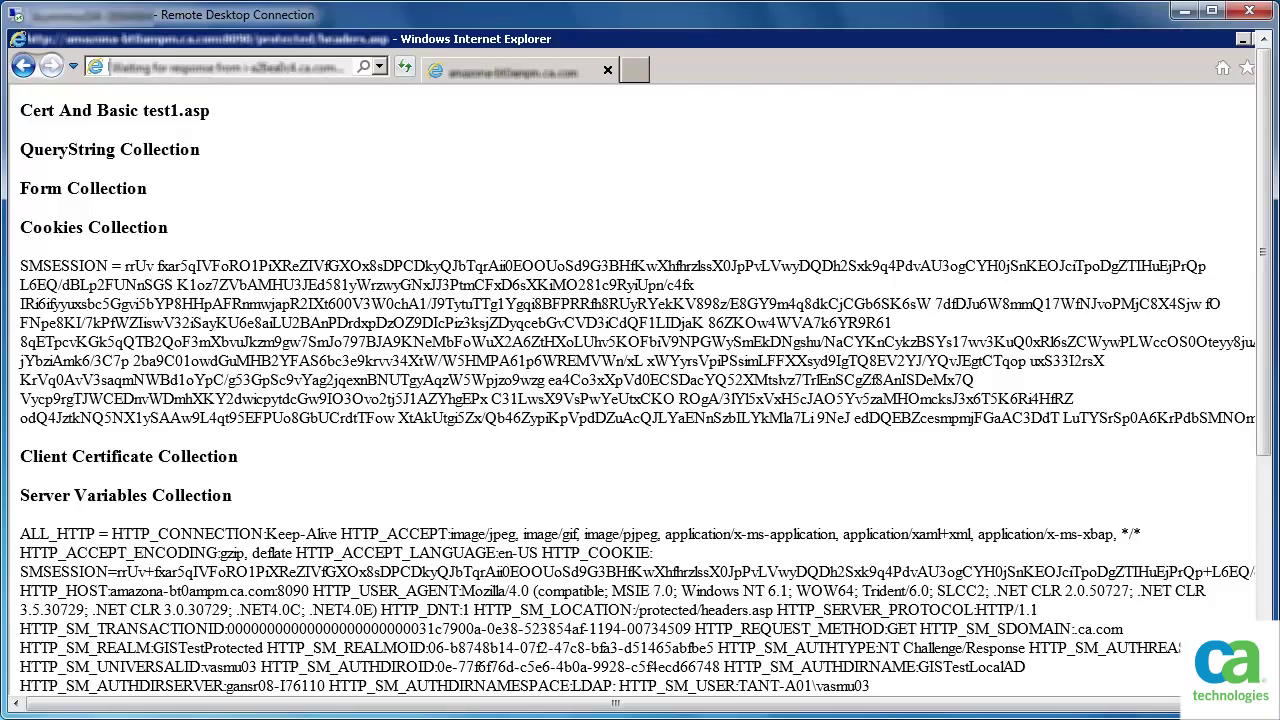
scroll(640, 400, "down", 6)
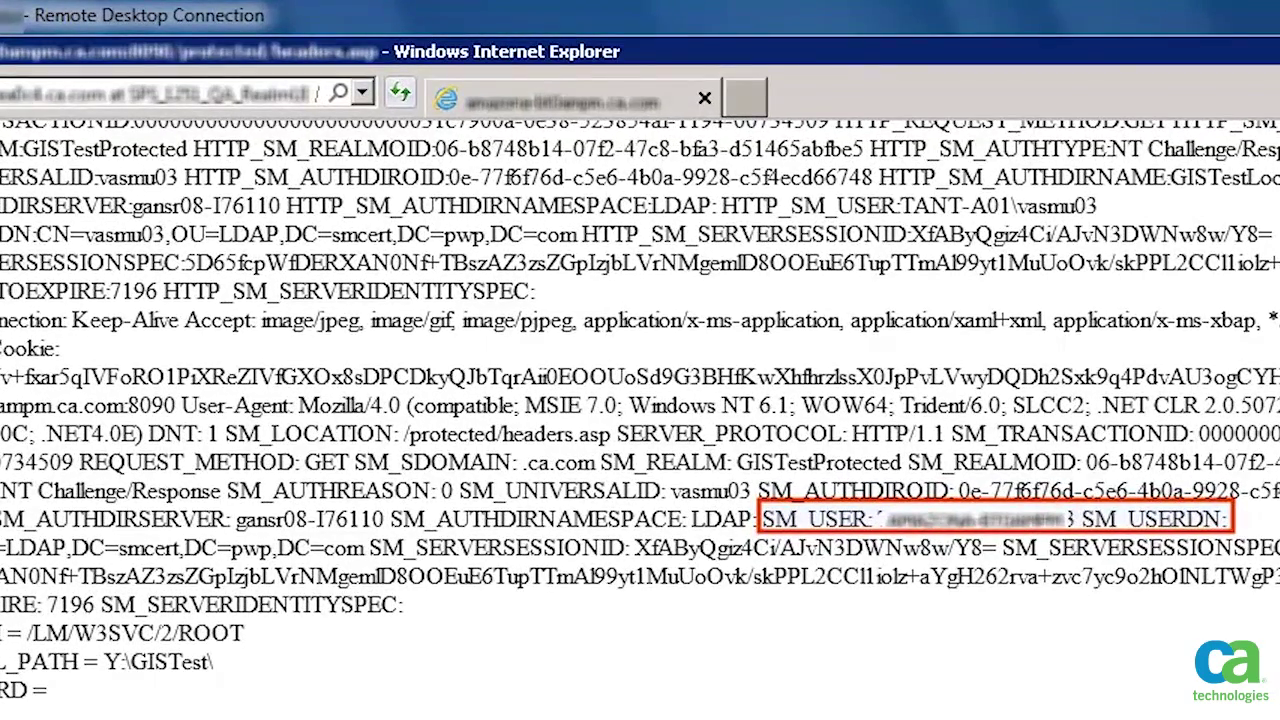